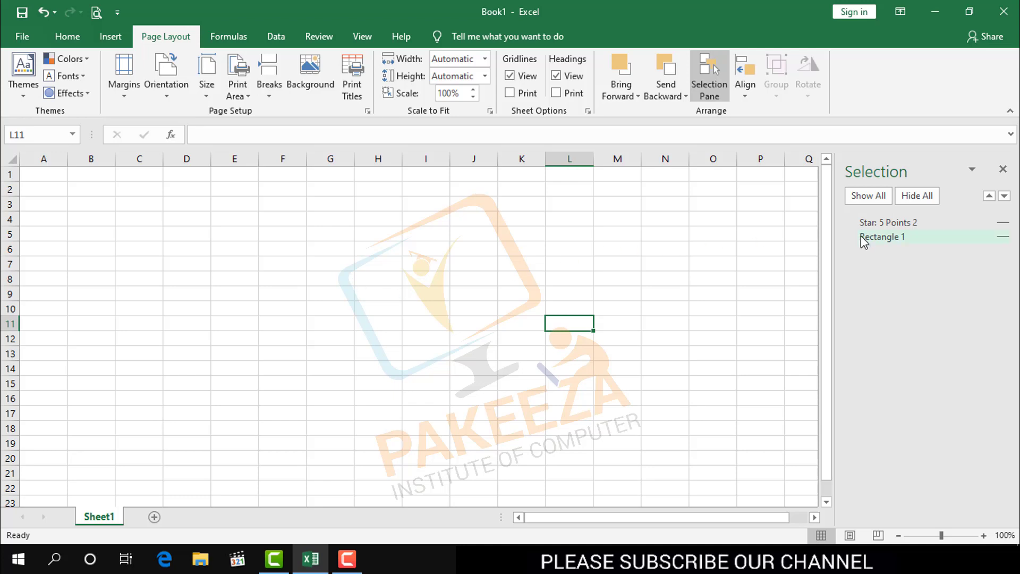
Show all hidden shapes on the sheet, and switch the rectangle's and the star's visibility off and on individually.
{"action": "left_click", "coordinate": [861, 197]}
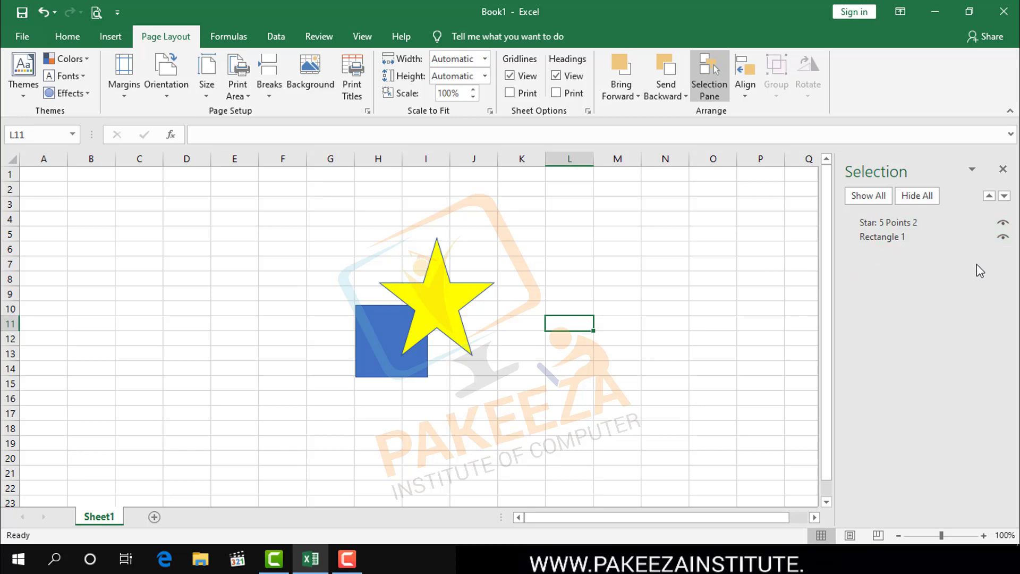
{"action": "left_click", "coordinate": [1004, 239]}
{"action": "left_click", "coordinate": [1004, 239]}
{"action": "left_click", "coordinate": [1004, 239]}
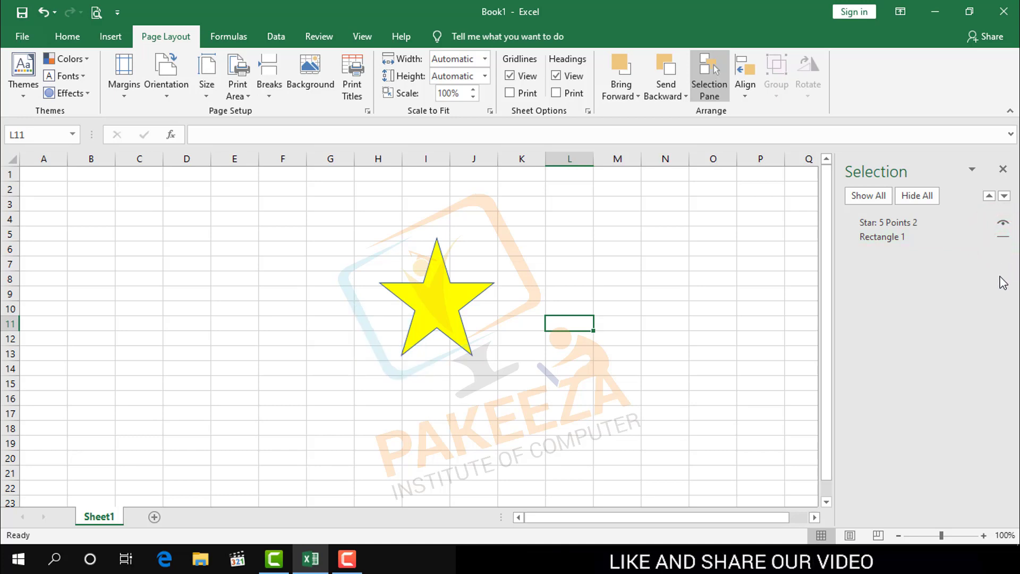
{"action": "left_click", "coordinate": [1003, 240]}
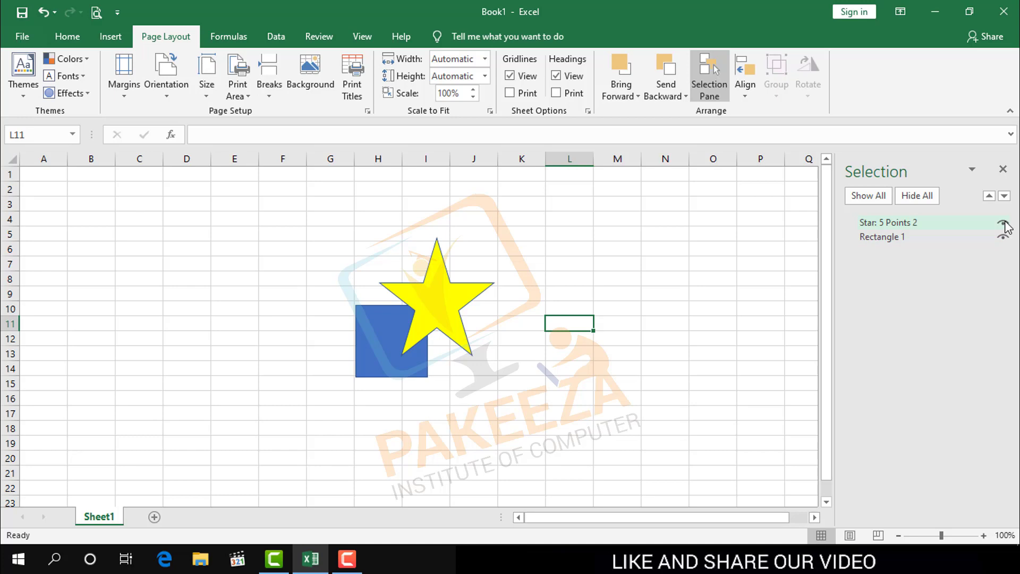
{"action": "left_click", "coordinate": [1004, 224]}
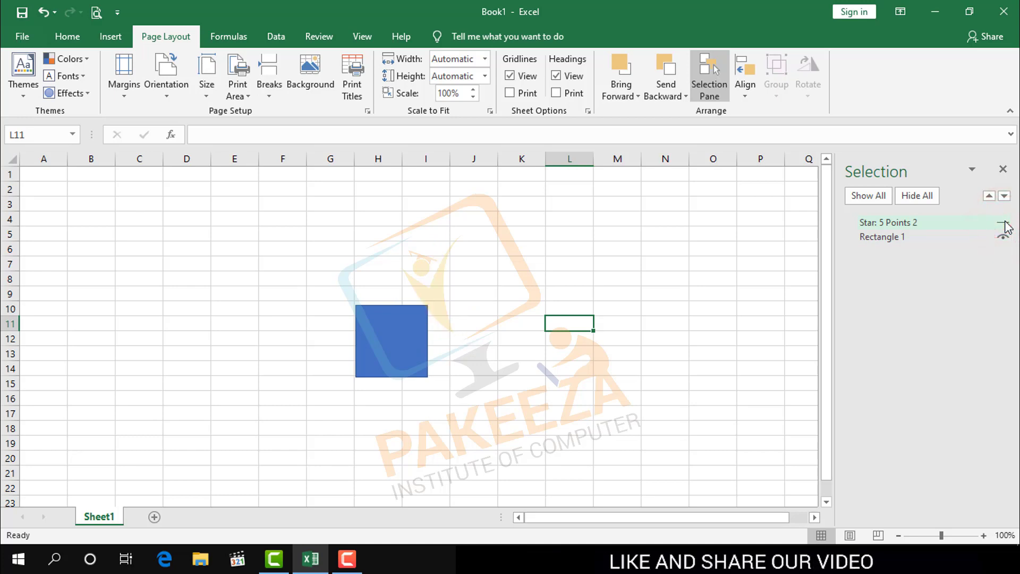
{"action": "left_click", "coordinate": [1004, 223]}
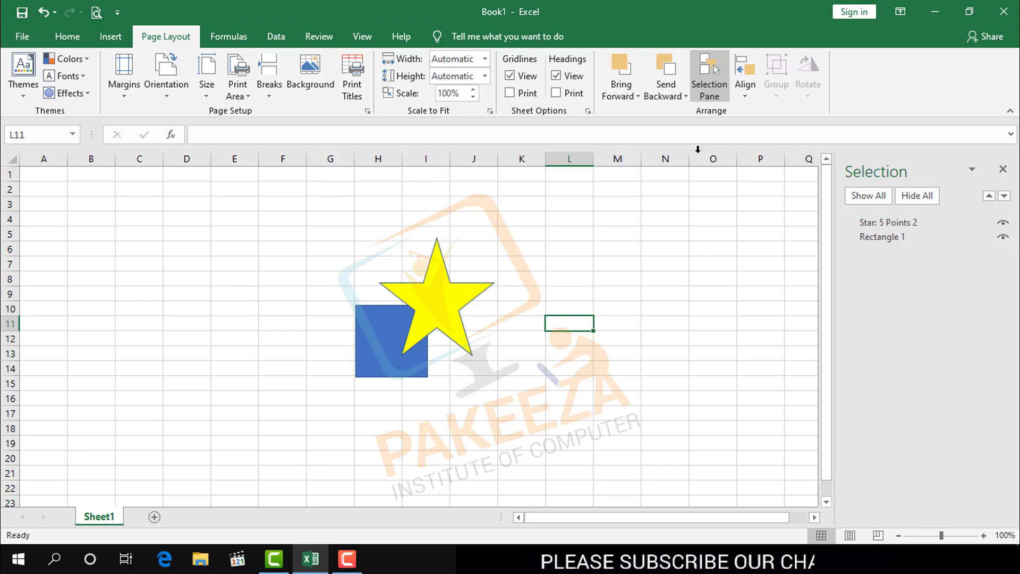
{"action": "left_click", "coordinate": [745, 98]}
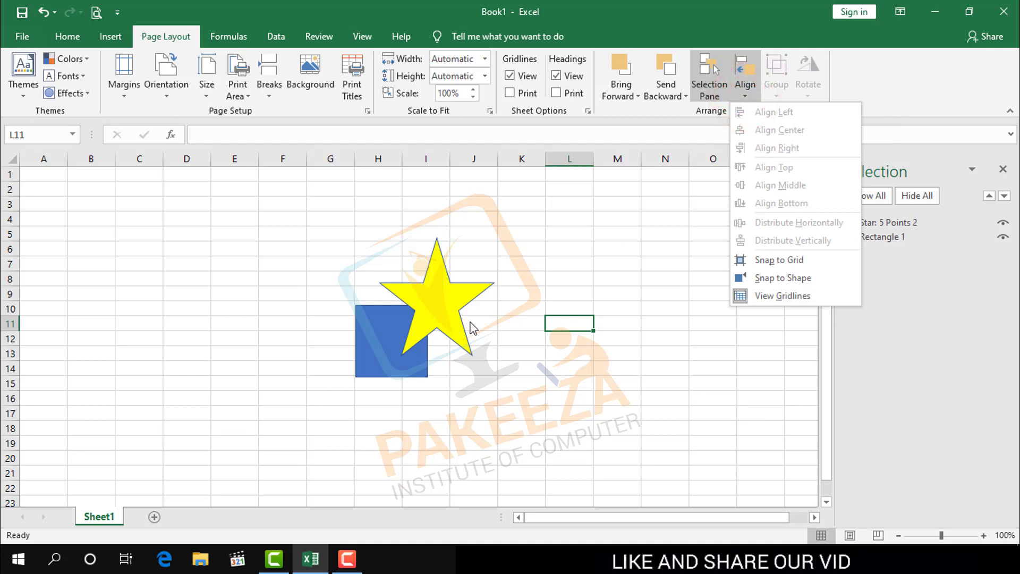
{"action": "left_click", "coordinate": [499, 293]}
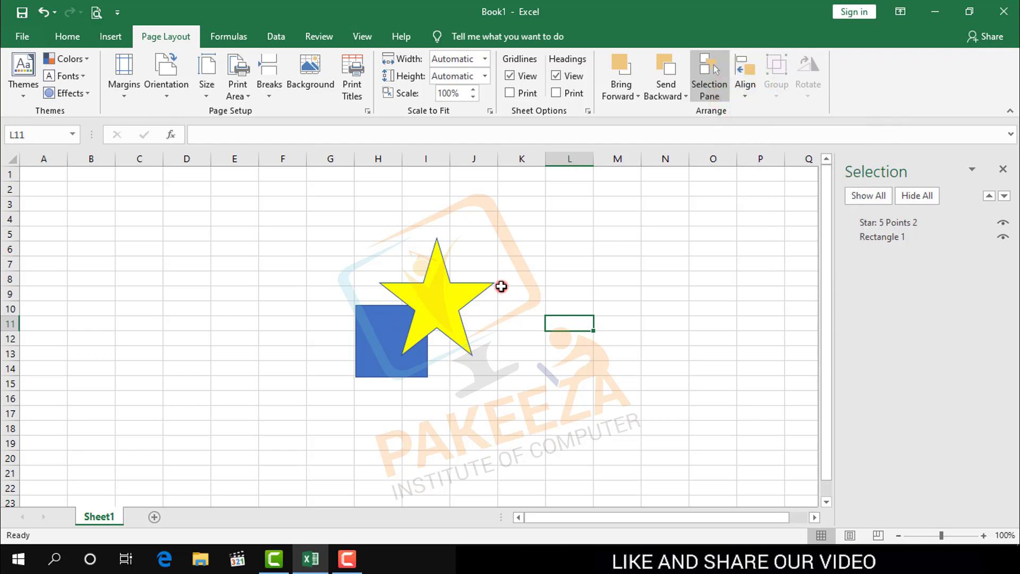
{"action": "left_click", "coordinate": [746, 98]}
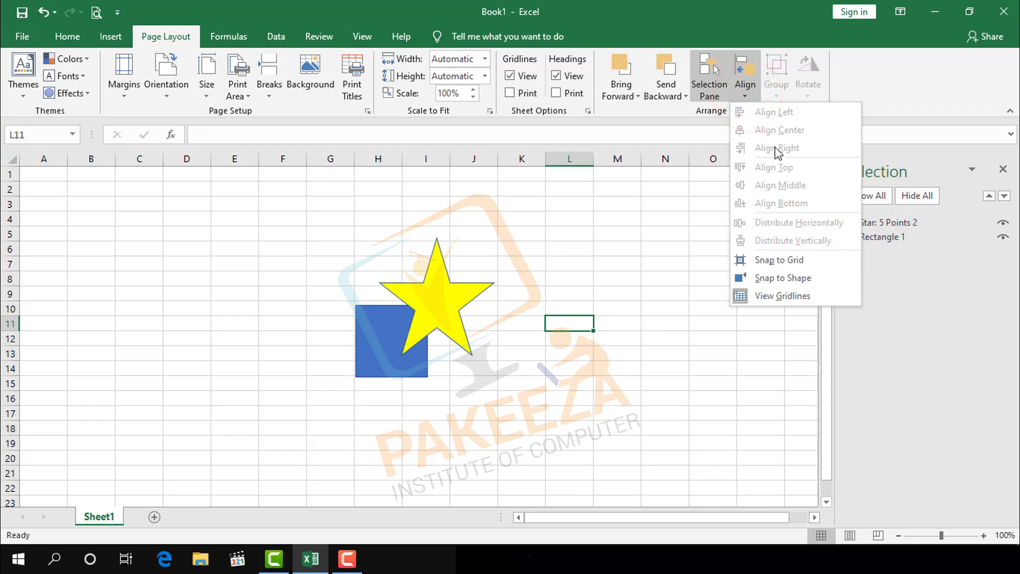
{"action": "left_click", "coordinate": [300, 235]}
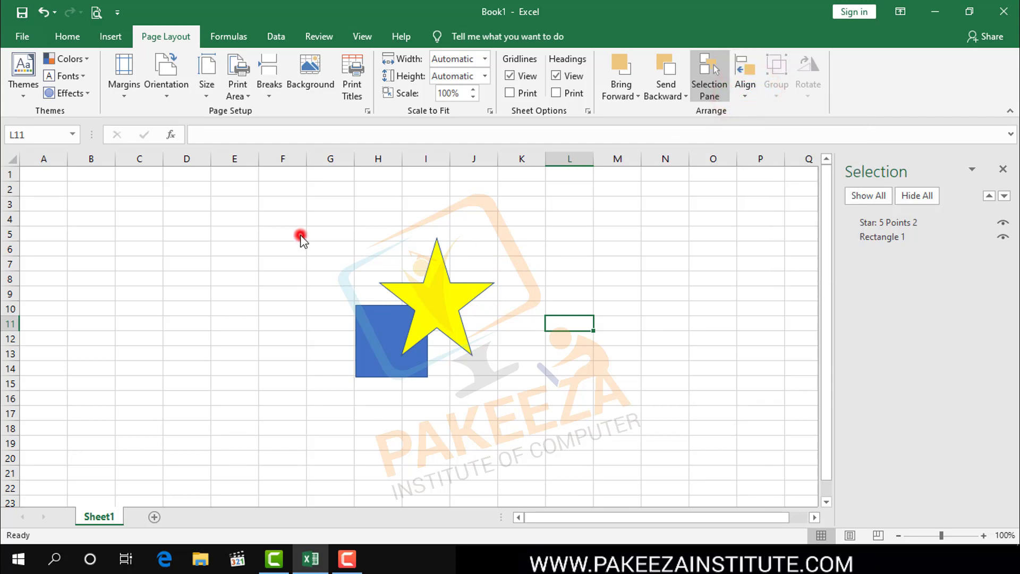
{"action": "double_click", "coordinate": [330, 228]}
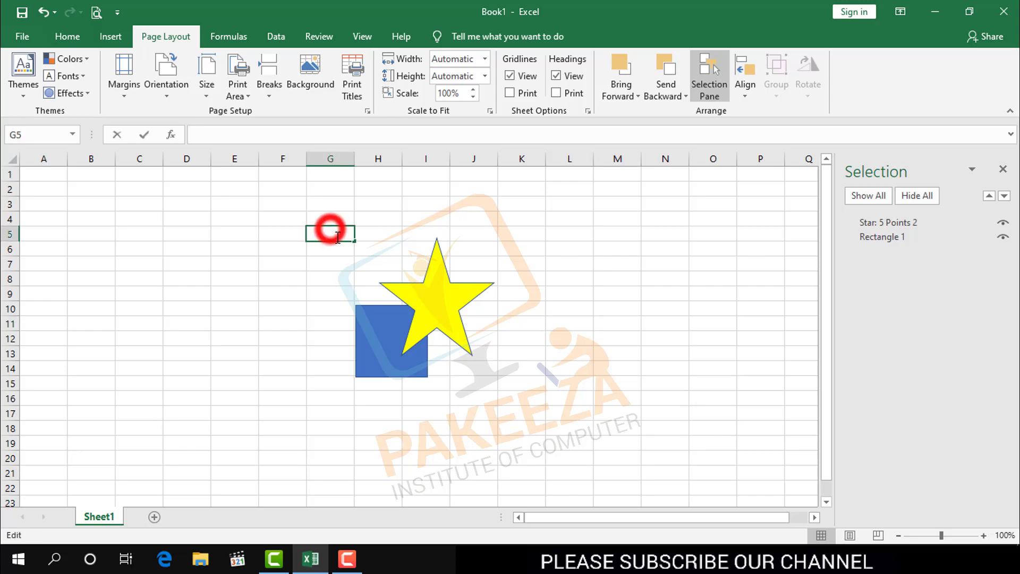
Select both the star and the rectangle and align them with Align Left.
{"action": "left_click", "coordinate": [429, 294]}
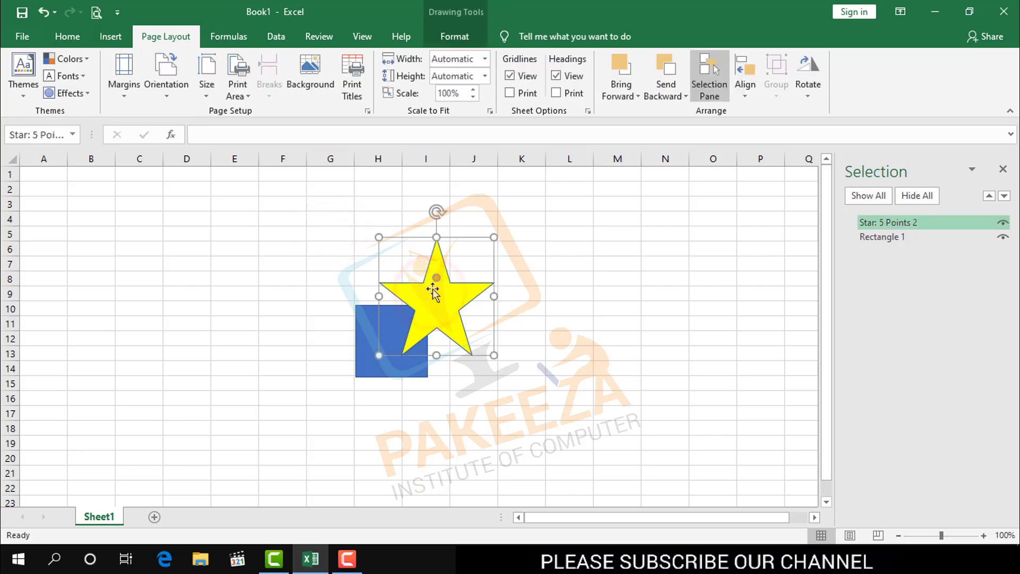
{"action": "left_click", "coordinate": [366, 366], "text": "ctrl"}
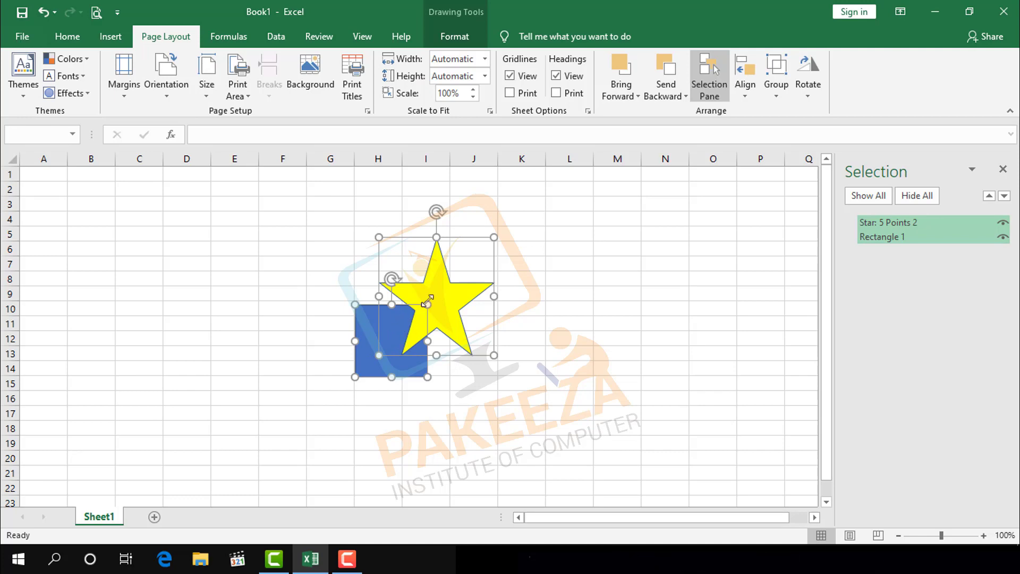
{"action": "left_click", "coordinate": [746, 97]}
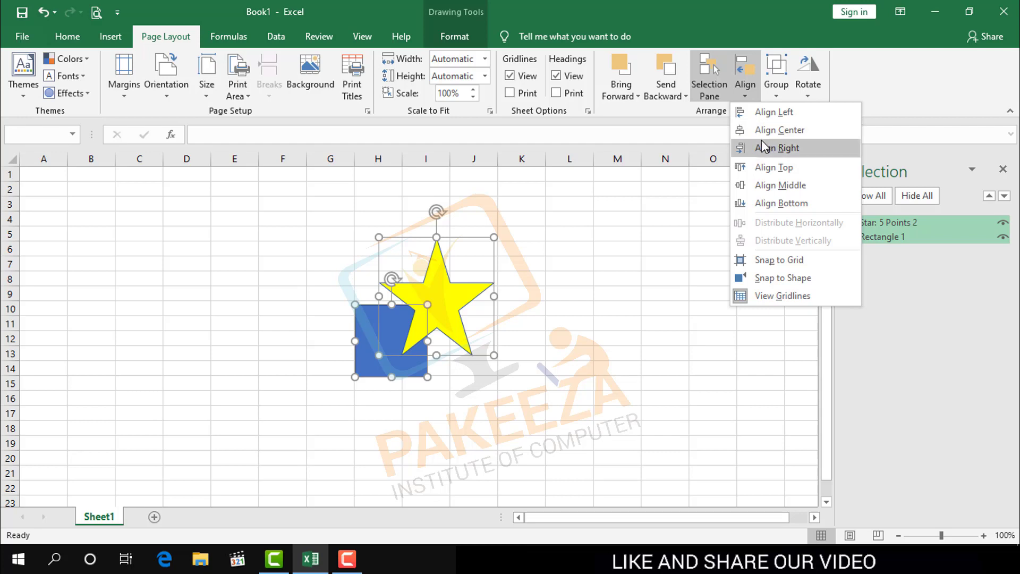
{"action": "left_click", "coordinate": [774, 114]}
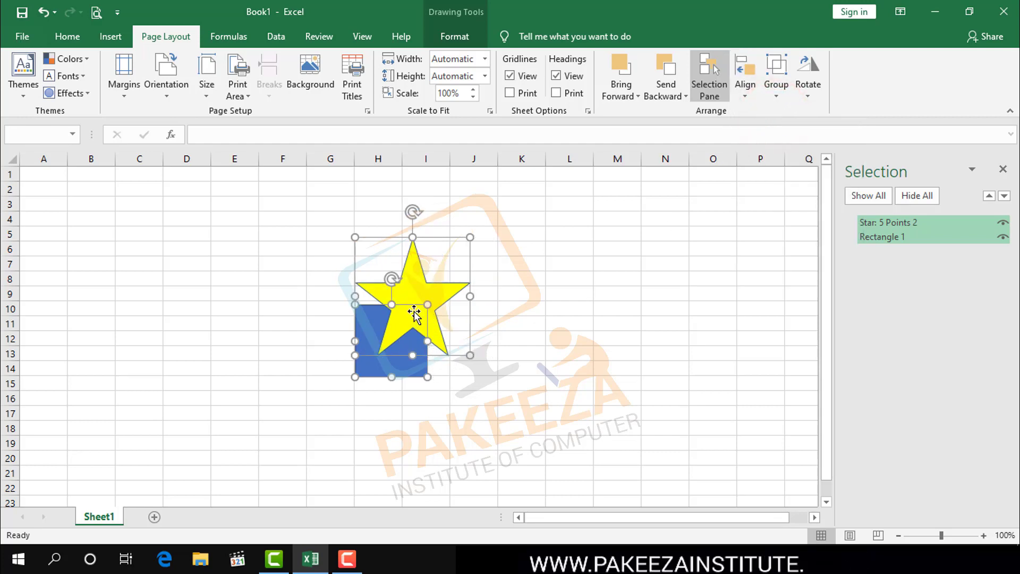
Apply Align Center to the selected star and rectangle, followed by Align Right.
{"action": "left_click", "coordinate": [745, 98]}
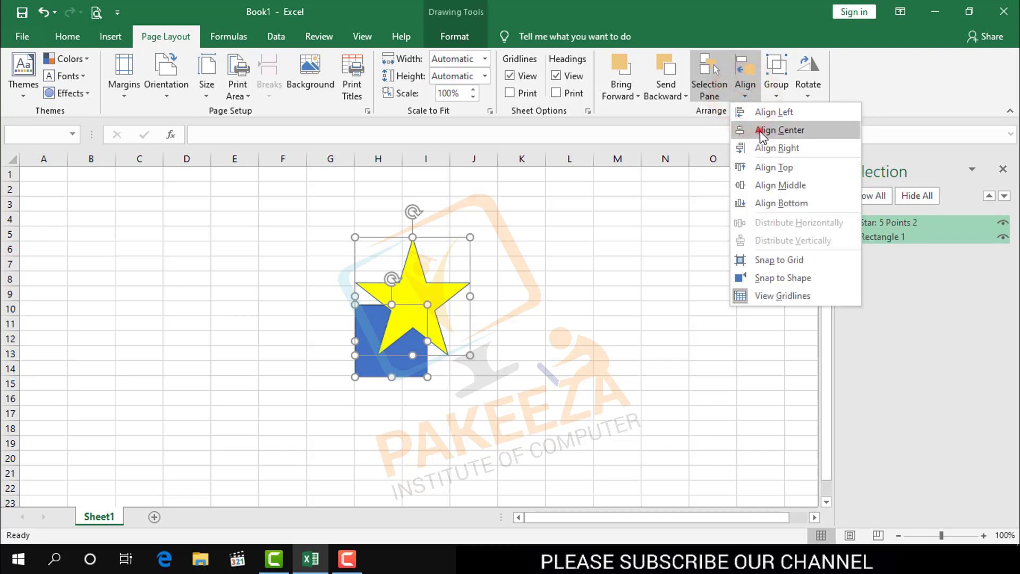
{"action": "left_click", "coordinate": [760, 131]}
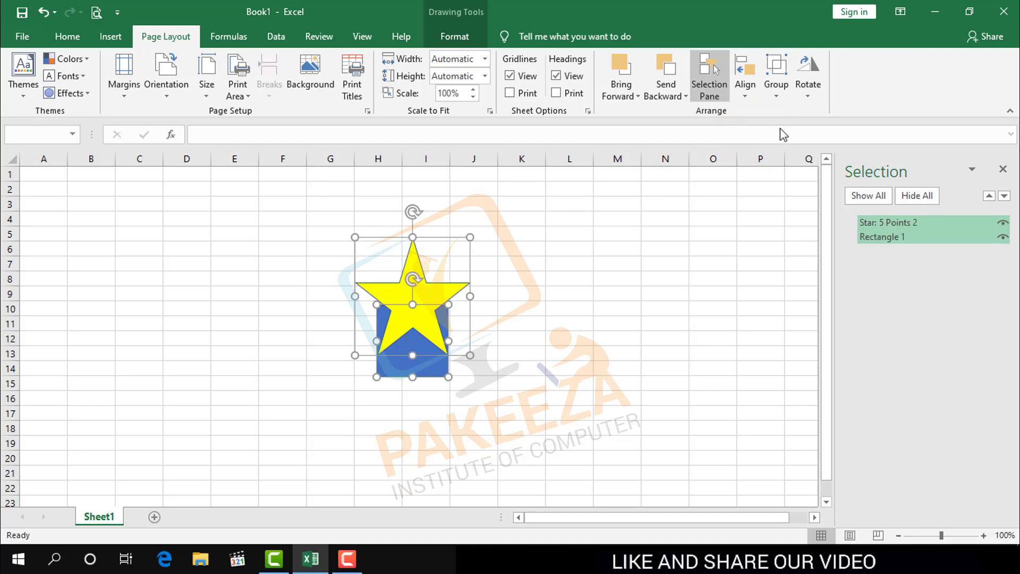
{"action": "left_click", "coordinate": [745, 90]}
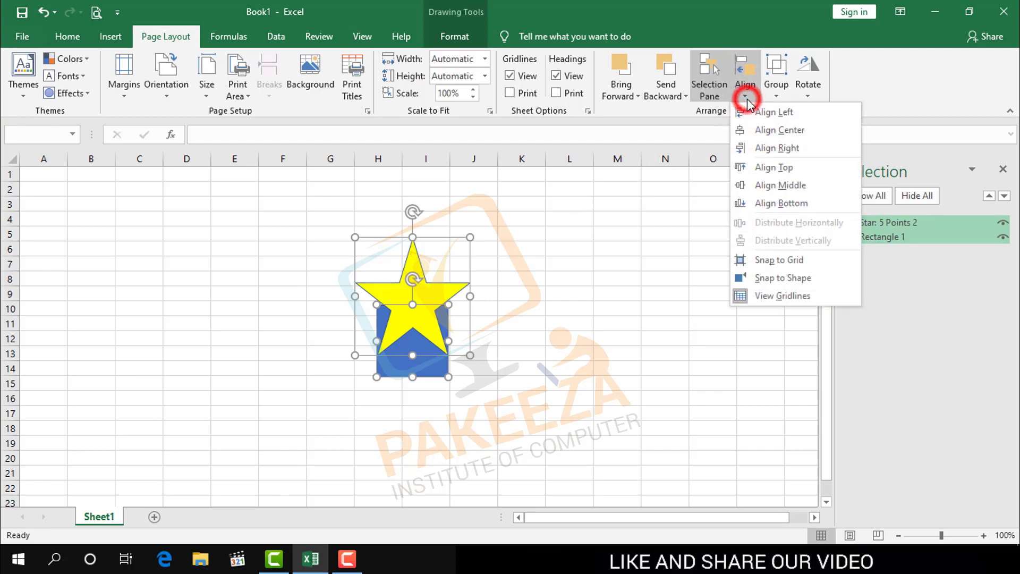
{"action": "left_click", "coordinate": [766, 147]}
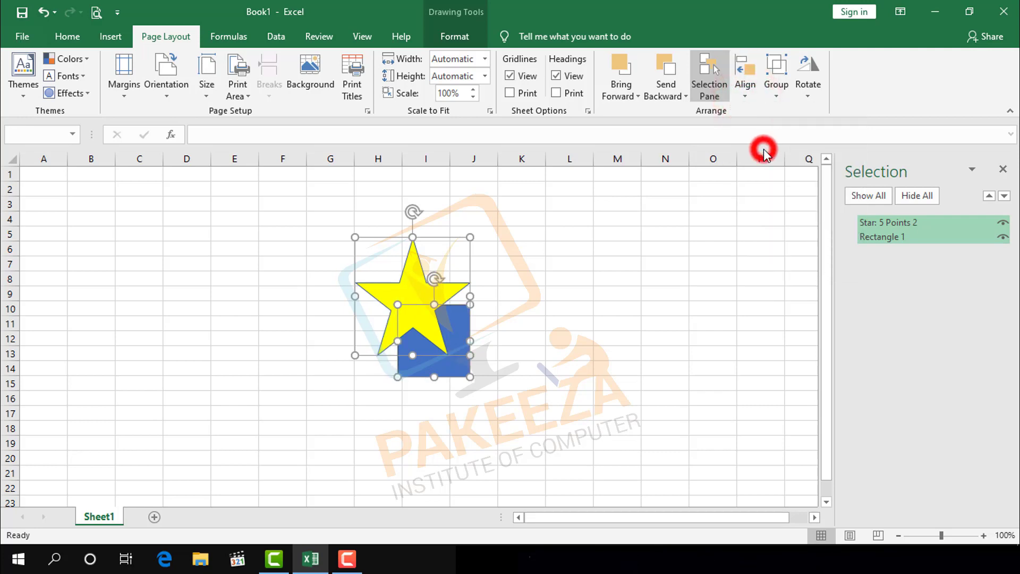
Align the star and the rectangle along their top edges and deselect them.
{"action": "left_click", "coordinate": [749, 99]}
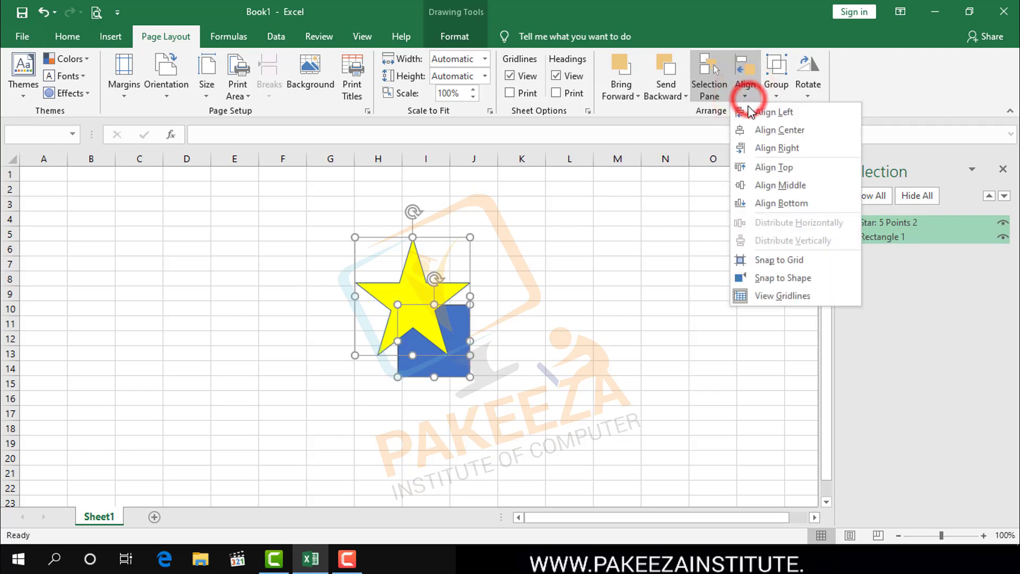
{"action": "left_click", "coordinate": [769, 169]}
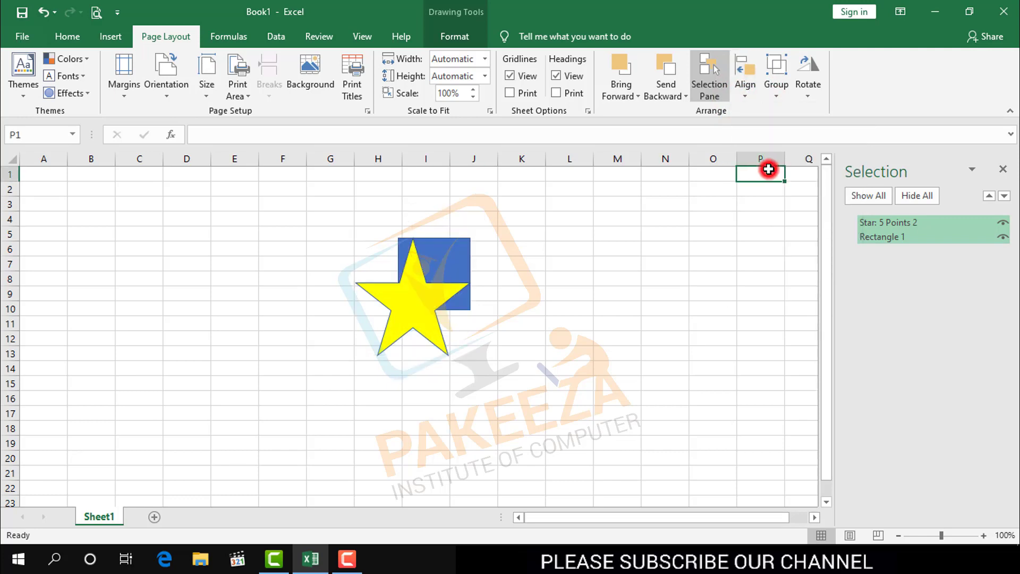
{"action": "left_click", "coordinate": [769, 169]}
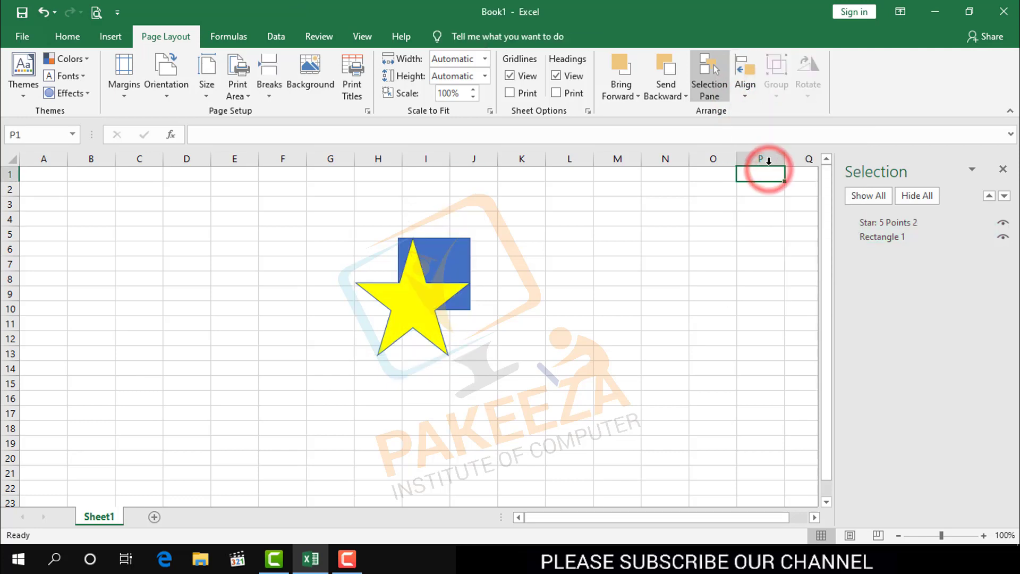
{"action": "left_click", "coordinate": [747, 97]}
{"action": "left_click", "coordinate": [502, 246]}
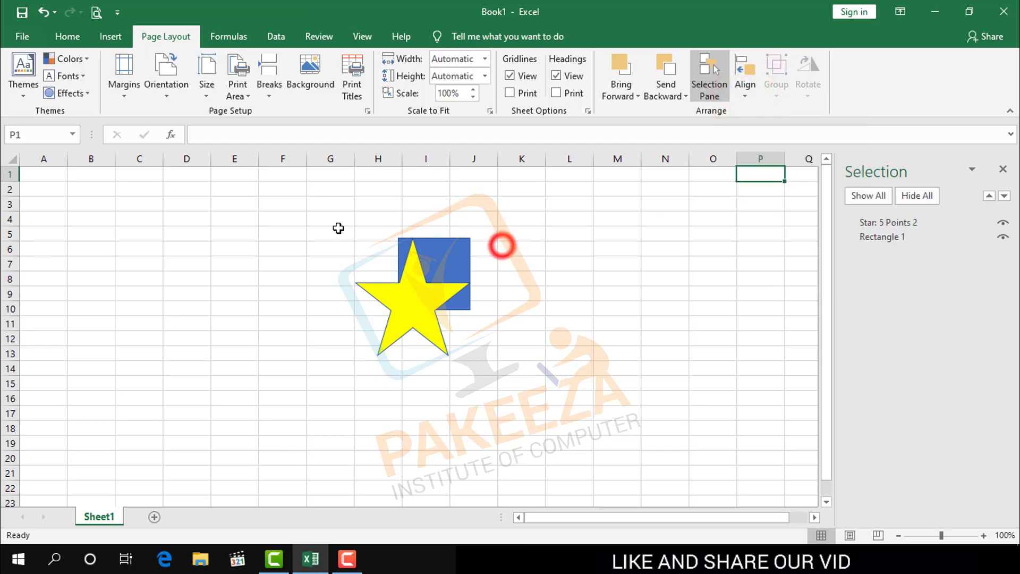
{"action": "left_click_drag", "start_coordinate": [331, 225], "coordinate": [478, 384]}
{"action": "left_click", "coordinate": [593, 294]}
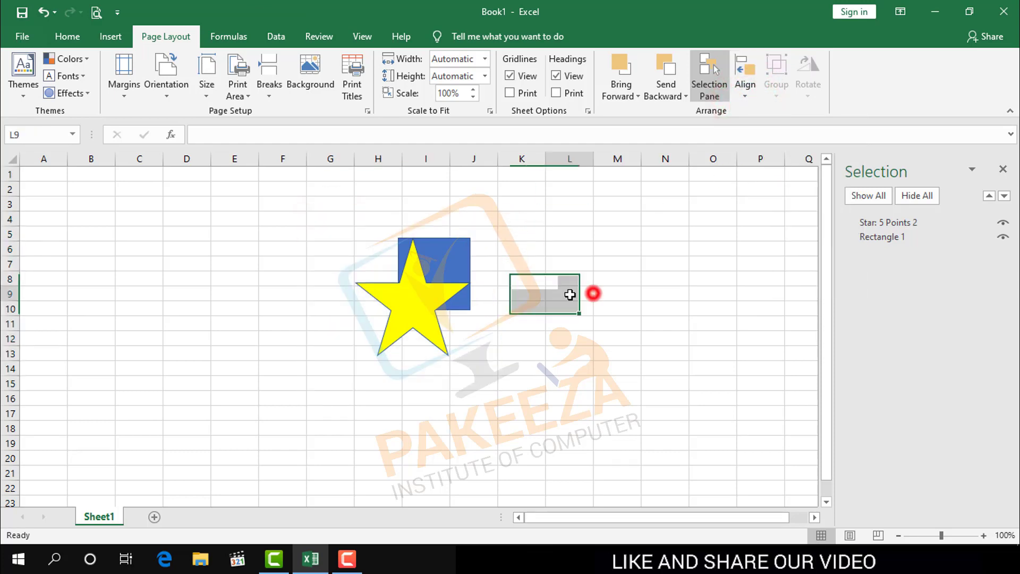
Select the rectangle and the star together again and align them along their bottom edges.
{"action": "left_click", "coordinate": [449, 267]}
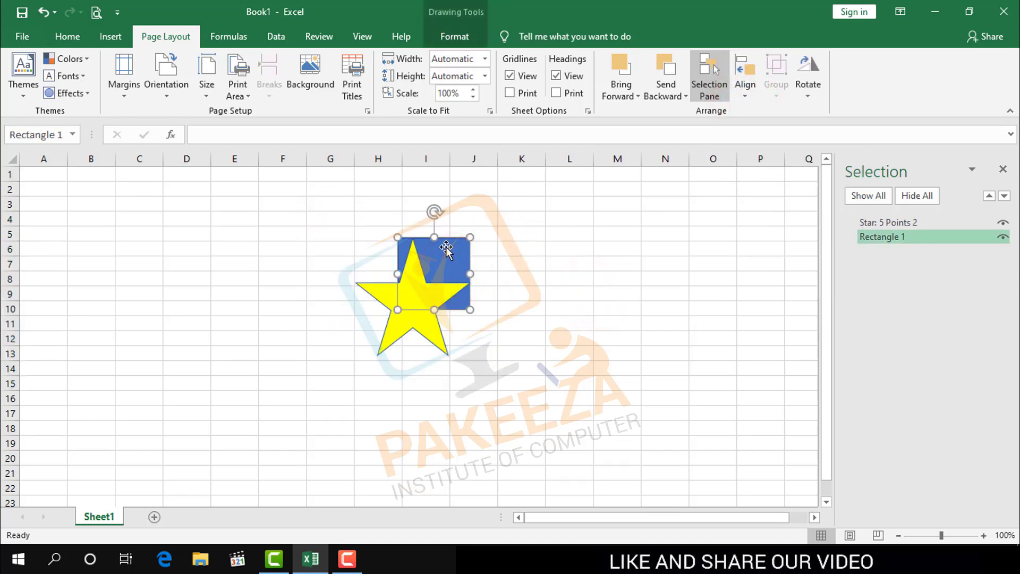
{"action": "left_click", "coordinate": [398, 330], "text": "ctrl"}
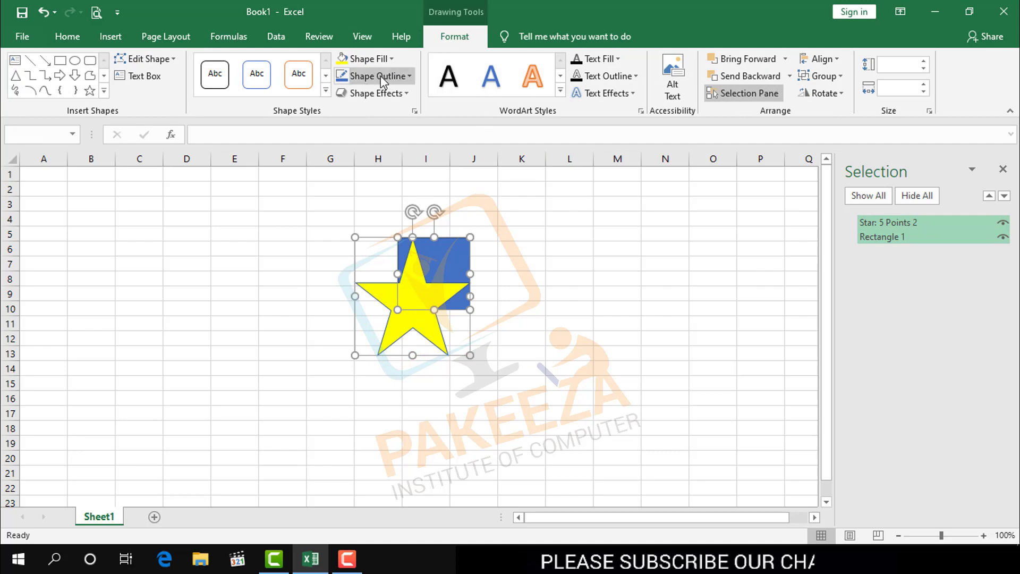
{"action": "left_click", "coordinate": [166, 37]}
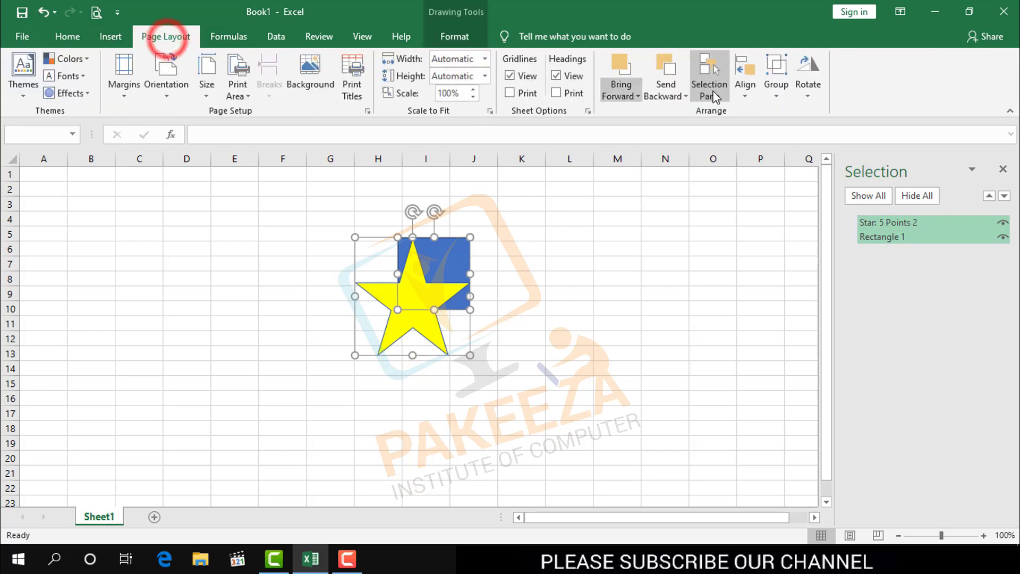
{"action": "left_click", "coordinate": [745, 98]}
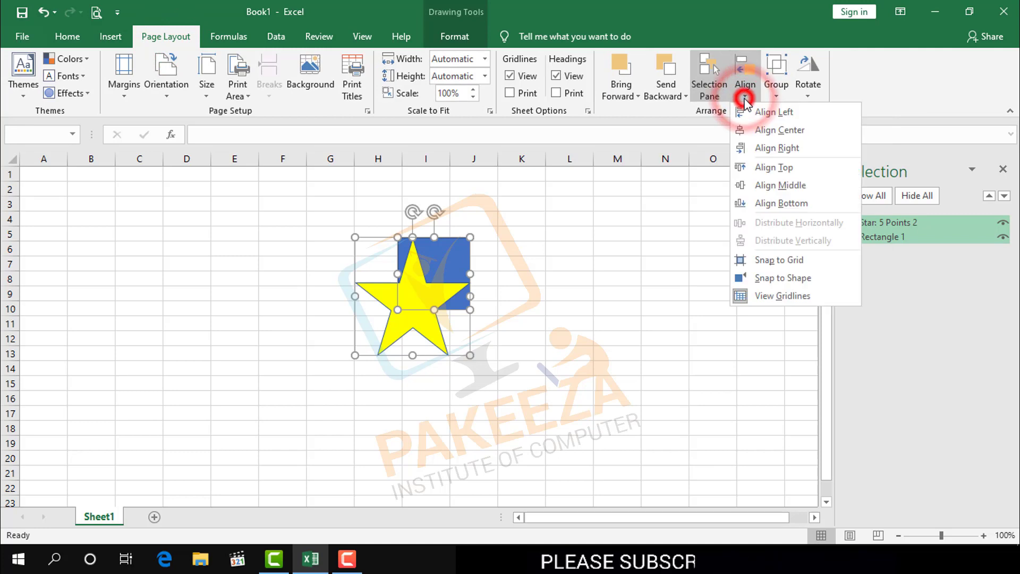
{"action": "left_click", "coordinate": [769, 204]}
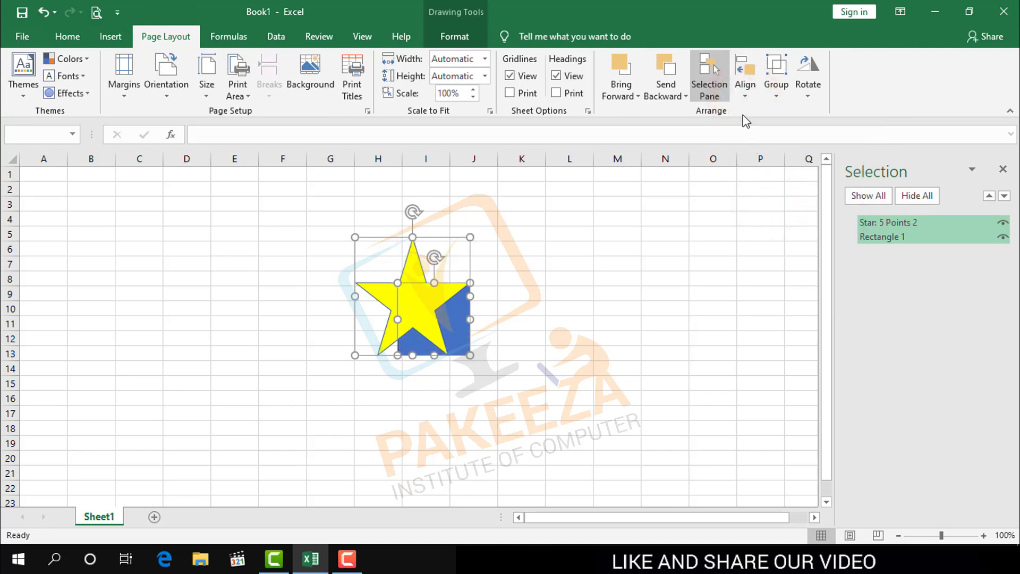
Turn on Snap to Grid for the shapes and close the Selection pane.
{"action": "left_click", "coordinate": [745, 98]}
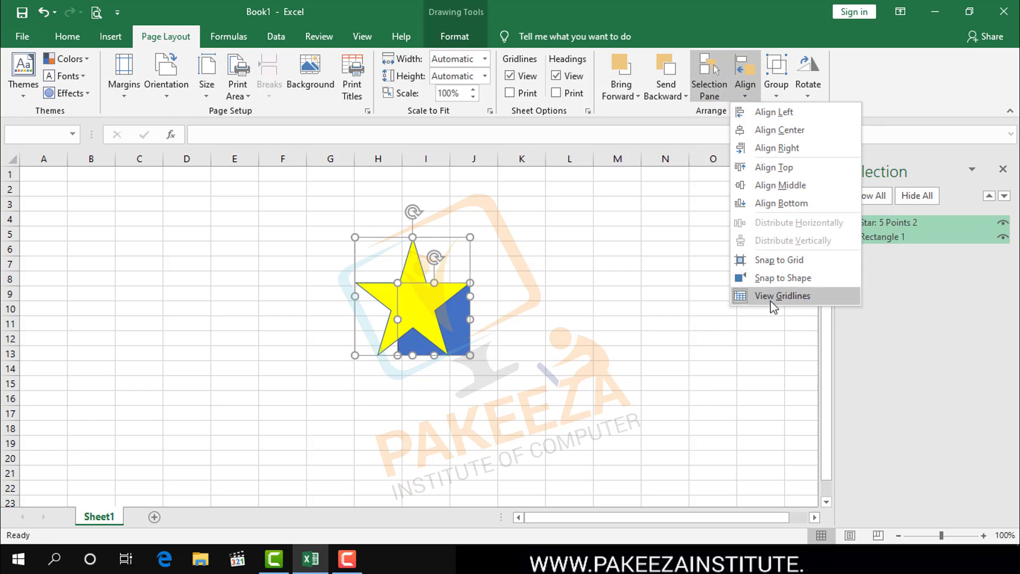
{"action": "left_click", "coordinate": [780, 260]}
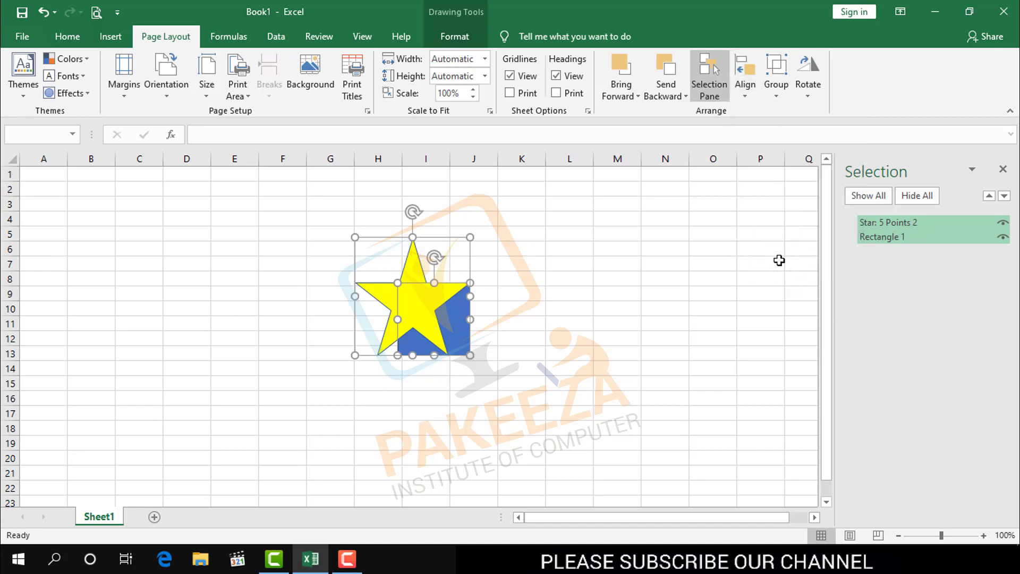
{"action": "left_click", "coordinate": [718, 98]}
Turn Snap to Grid back off for the shapes.
{"action": "left_click", "coordinate": [745, 95]}
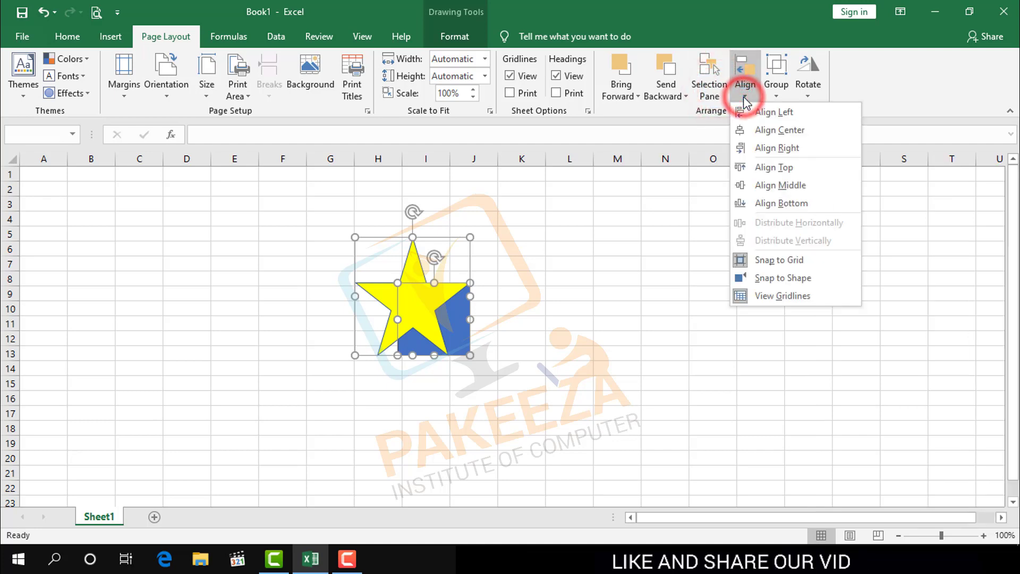
{"action": "left_click", "coordinate": [769, 260]}
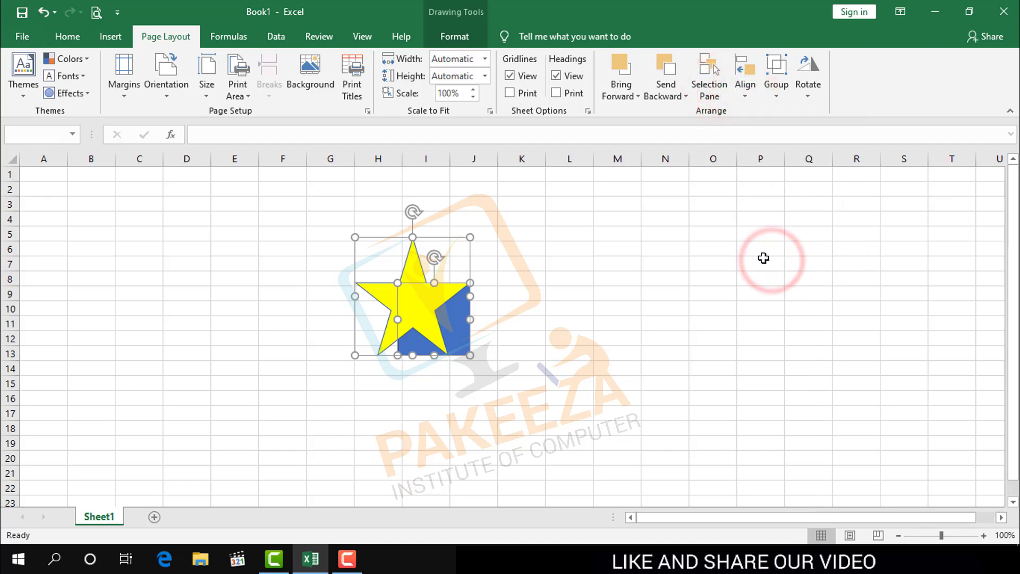
Hide the worksheet gridlines through the View Gridlines option and show them again.
{"action": "left_click", "coordinate": [746, 95]}
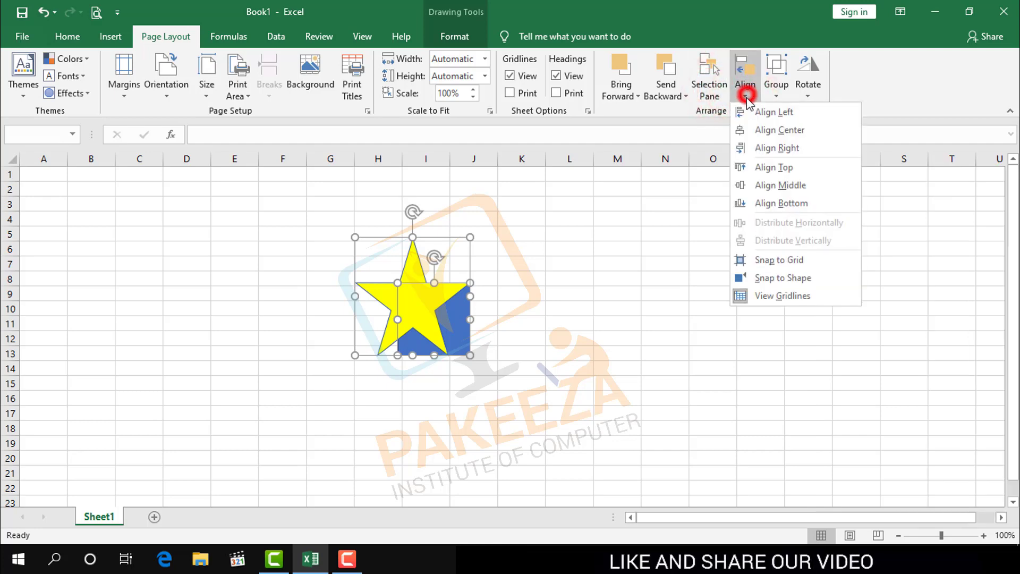
{"action": "left_click", "coordinate": [780, 296]}
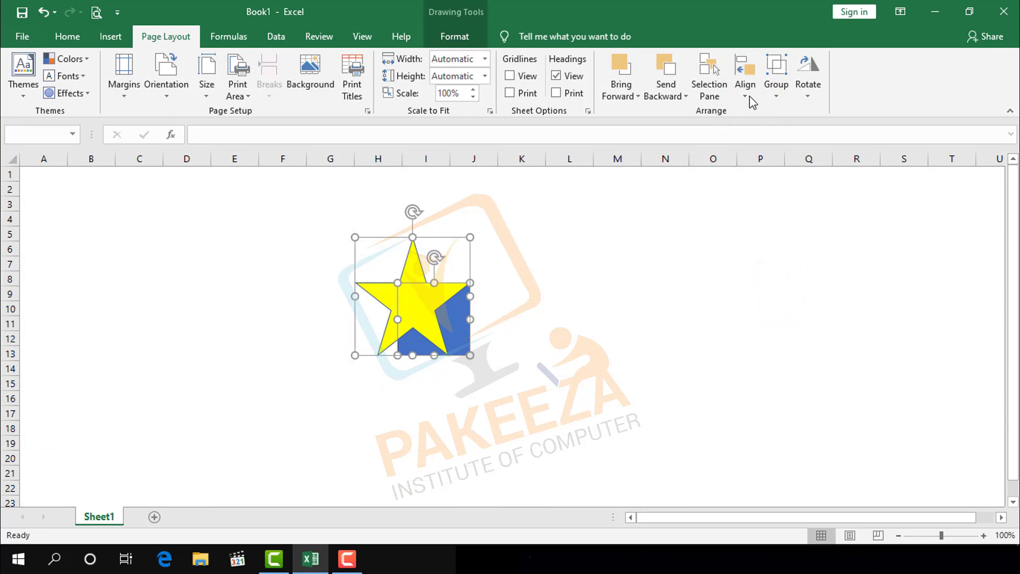
{"action": "left_click", "coordinate": [746, 90]}
{"action": "left_click", "coordinate": [769, 298]}
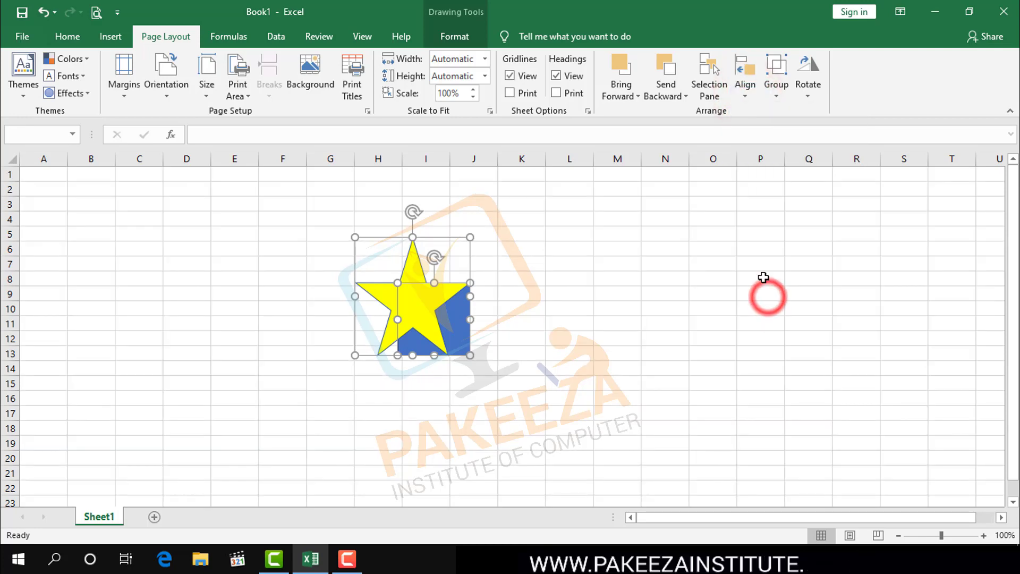
{"action": "left_click", "coordinate": [582, 303]}
{"action": "left_click", "coordinate": [417, 300]}
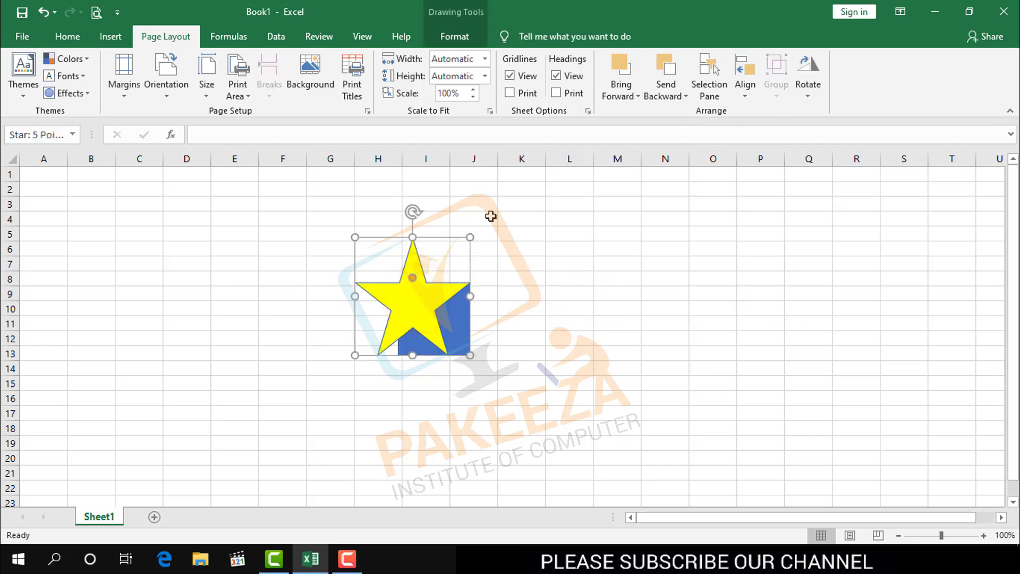
{"action": "left_click", "coordinate": [611, 310]}
{"action": "left_click", "coordinate": [400, 297]}
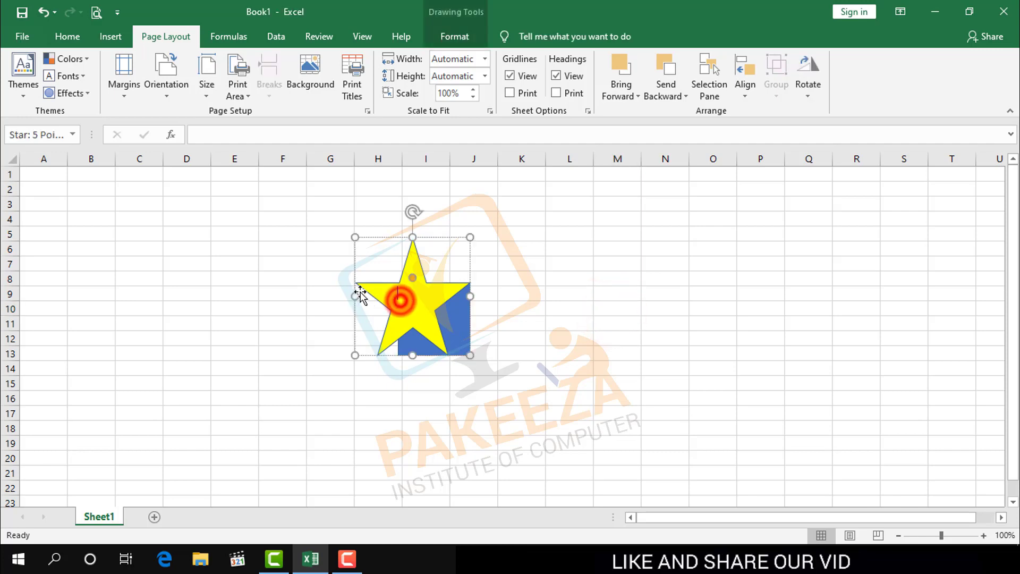
{"action": "left_click", "coordinate": [540, 342]}
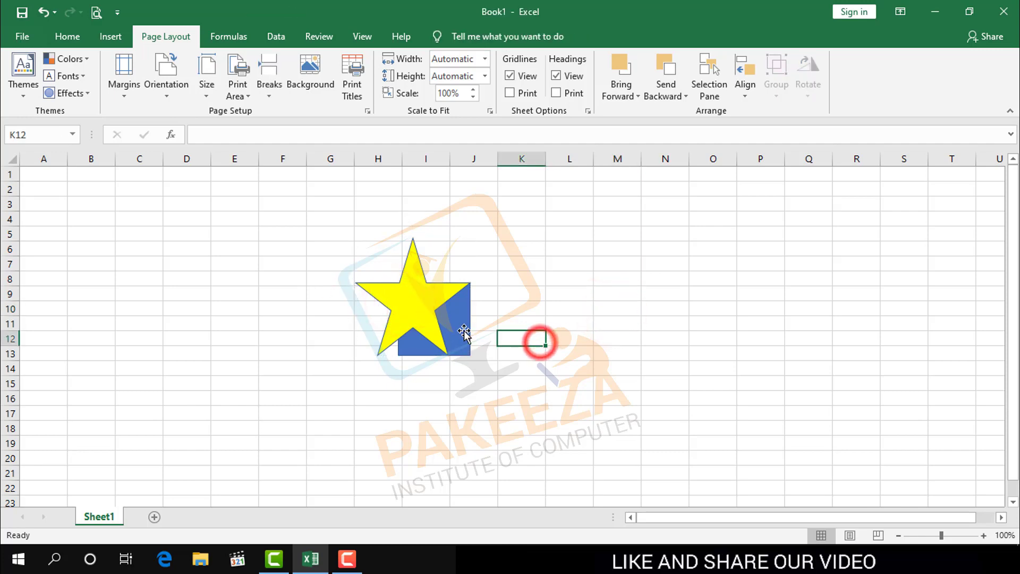
Select the yellow star and the blue rectangle together and group them into one object.
{"action": "left_click", "coordinate": [424, 288]}
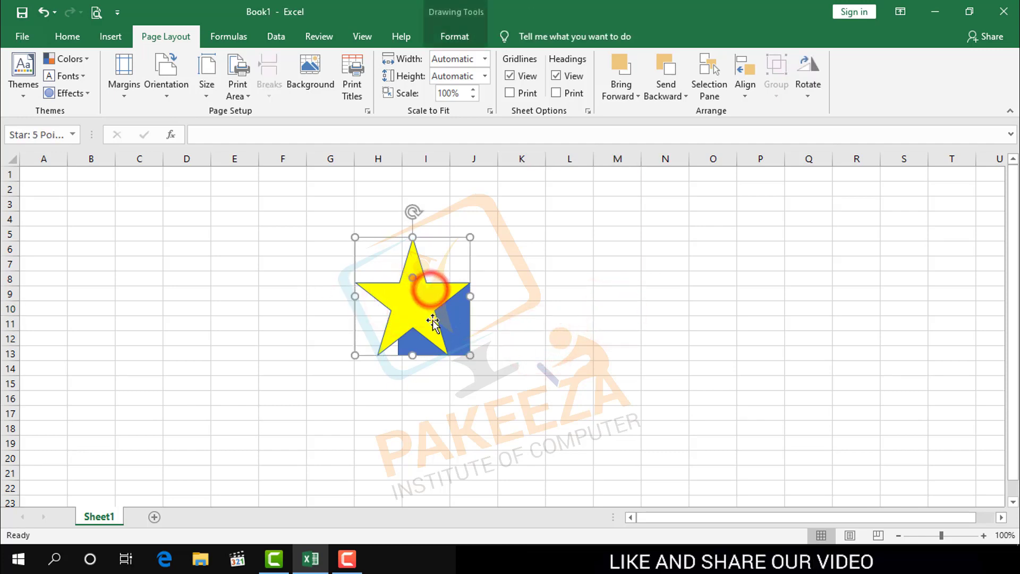
{"action": "left_click", "coordinate": [462, 343], "text": "shift"}
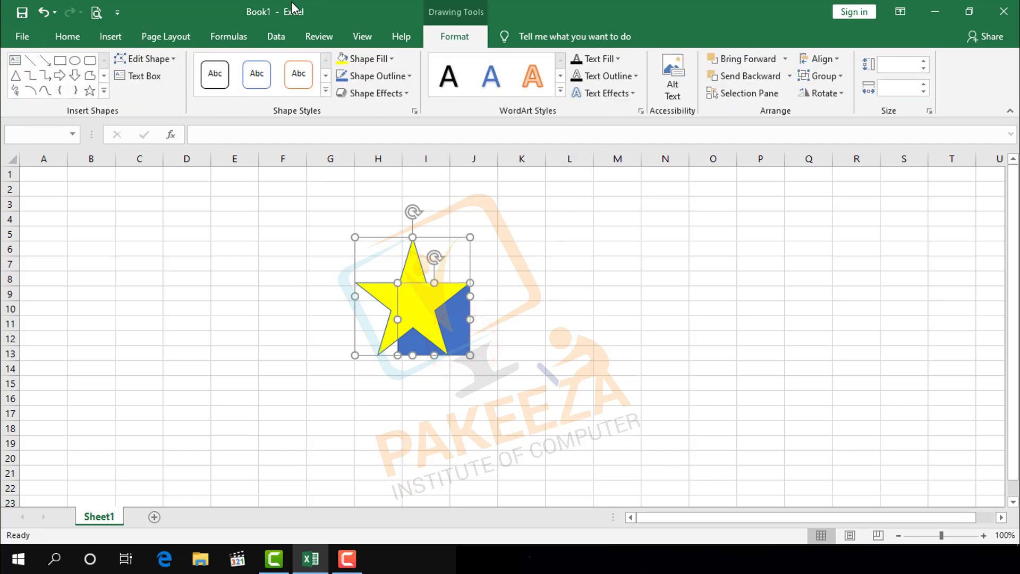
{"action": "left_click", "coordinate": [160, 37]}
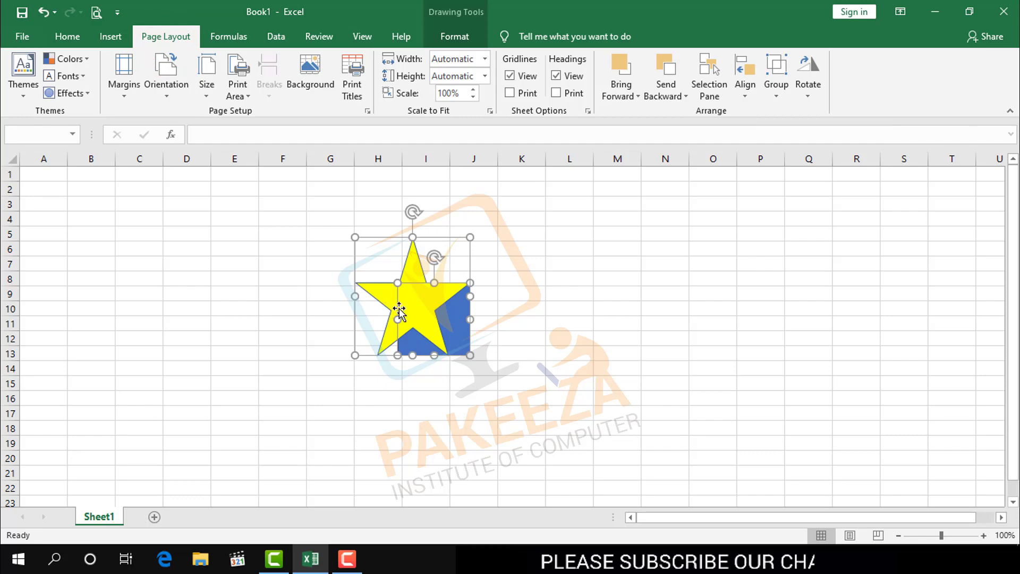
{"action": "left_click", "coordinate": [776, 96]}
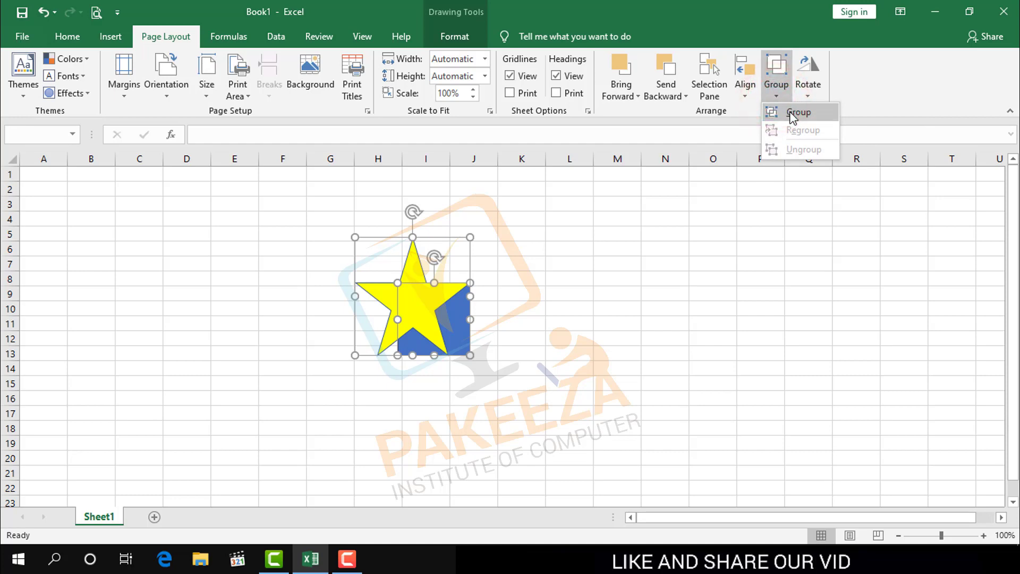
{"action": "left_click", "coordinate": [790, 114]}
Shift the rectangle rightward inside the group so it reaches column K, and move the whole group down to about rows 7 to 15.
{"action": "left_click", "coordinate": [405, 310]}
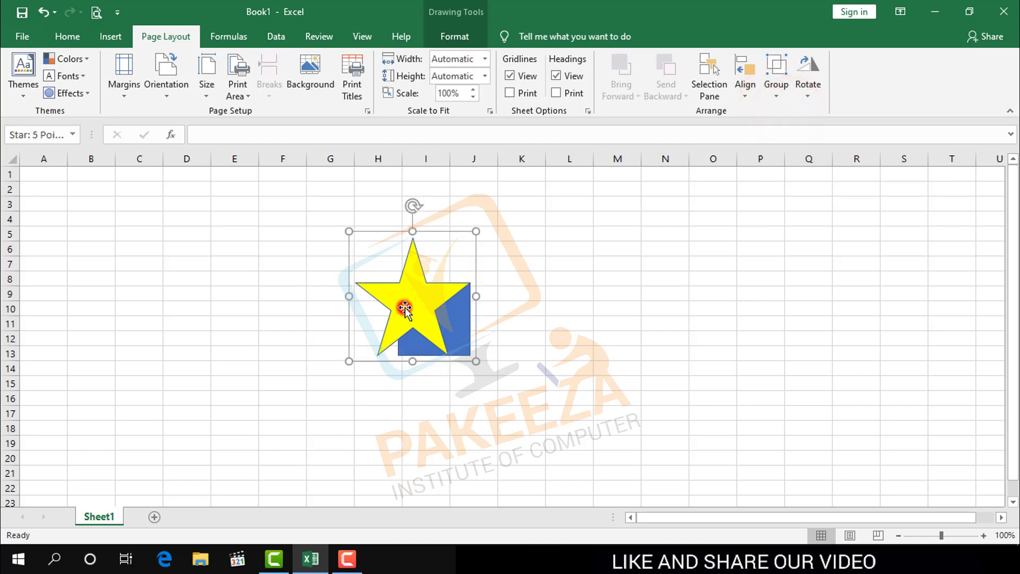
{"action": "left_click_drag", "start_coordinate": [469, 323], "coordinate": [505, 324]}
{"action": "left_click", "coordinate": [510, 324]}
{"action": "left_click", "coordinate": [562, 324]}
{"action": "left_click", "coordinate": [615, 323]}
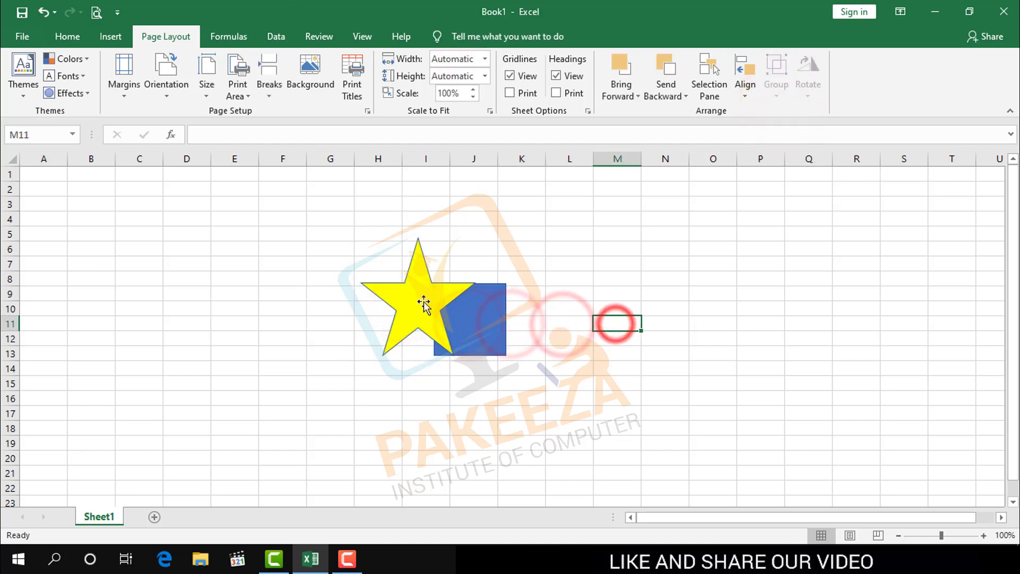
{"action": "left_click", "coordinate": [587, 262]}
{"action": "left_click_drag", "start_coordinate": [415, 301], "coordinate": [446, 332]}
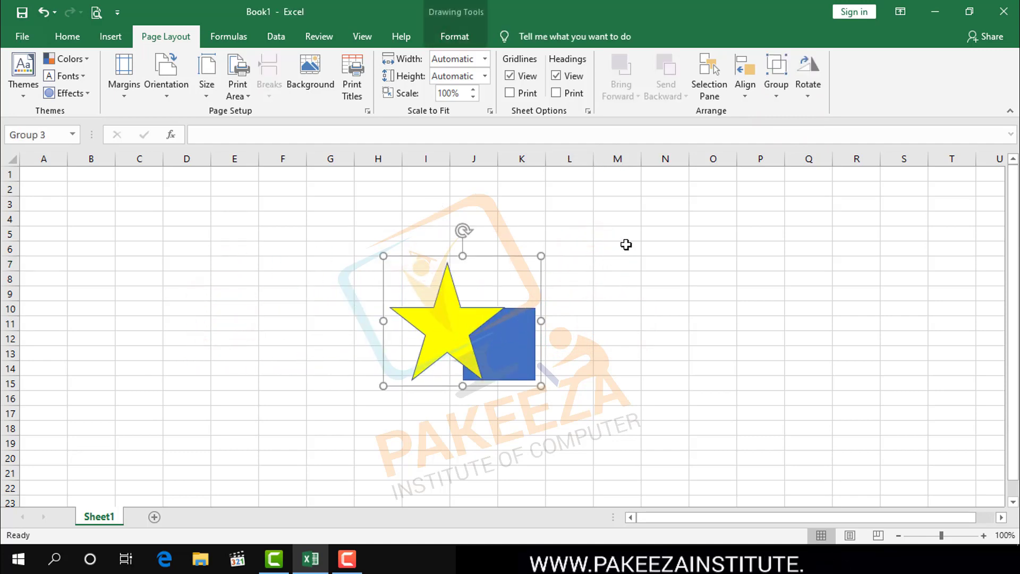
Ungroup the star and the rectangle and deselect them.
{"action": "left_click", "coordinate": [776, 96]}
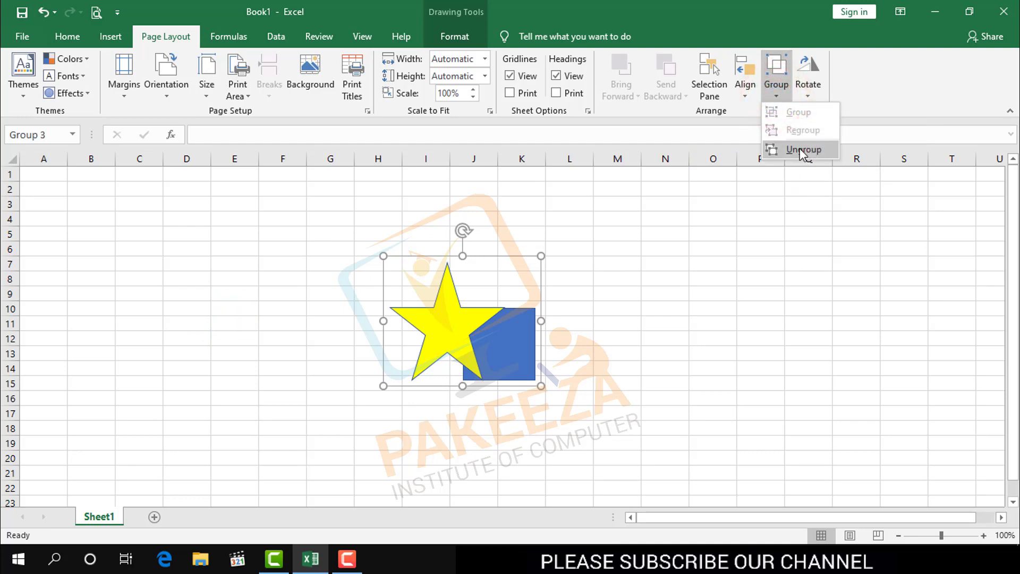
{"action": "left_click", "coordinate": [796, 153]}
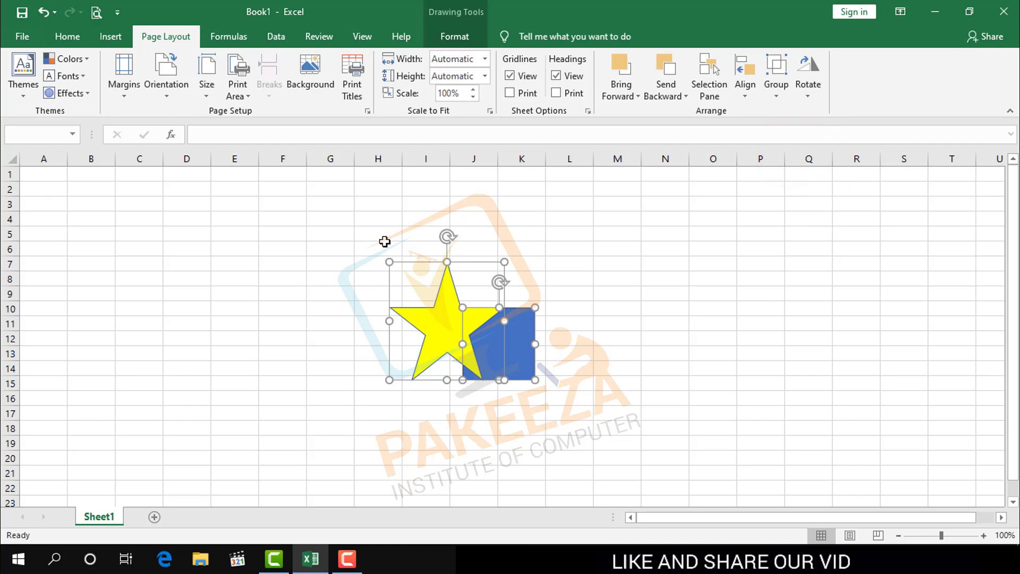
{"action": "left_click", "coordinate": [582, 278]}
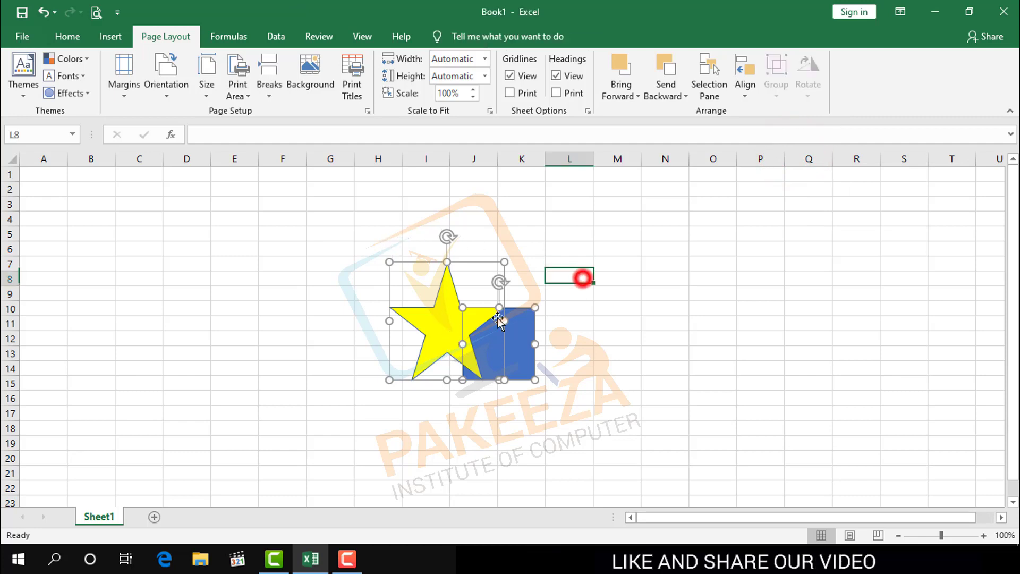
Open the additional rotation options for the star alone and set its height to 1.6".
{"action": "left_click", "coordinate": [444, 342]}
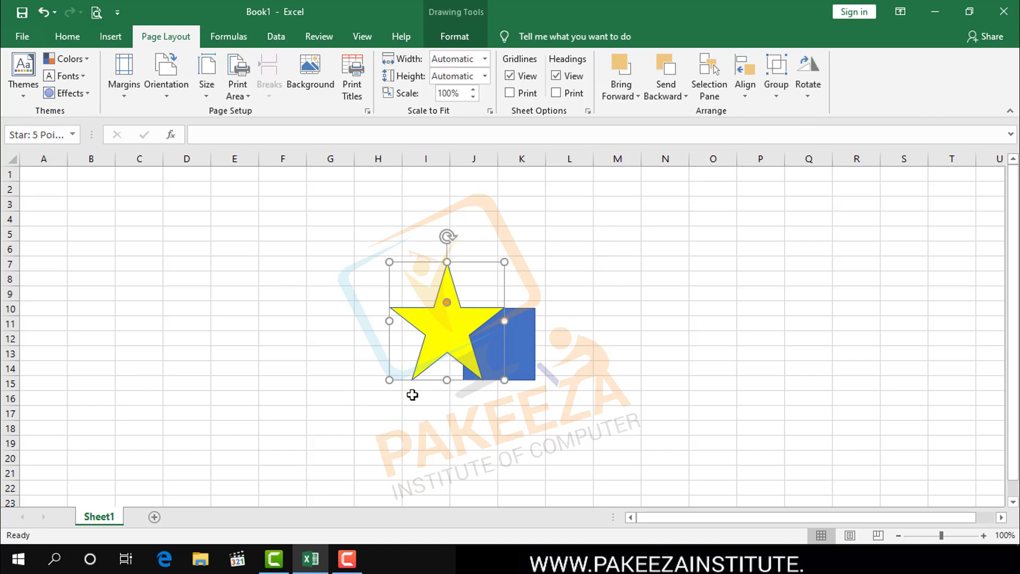
{"action": "left_click", "coordinate": [808, 95]}
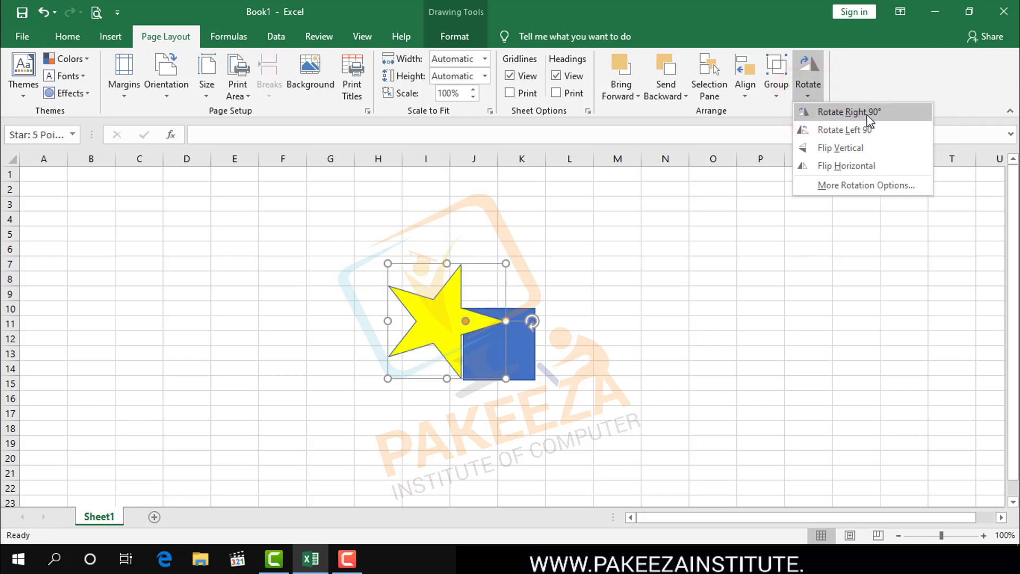
{"action": "left_click", "coordinate": [837, 184]}
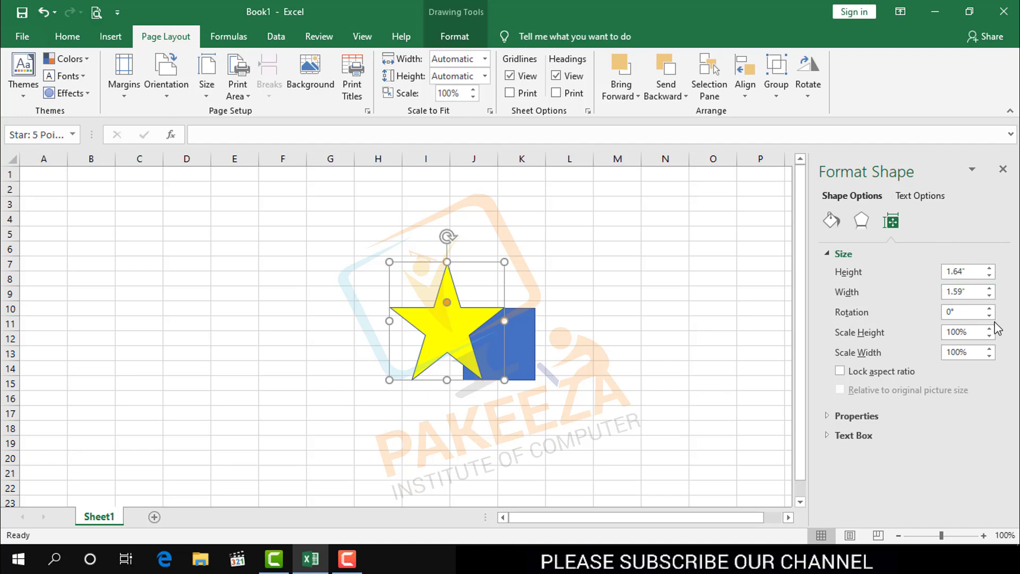
{"action": "left_click", "coordinate": [989, 269]}
{"action": "left_click", "coordinate": [989, 269]}
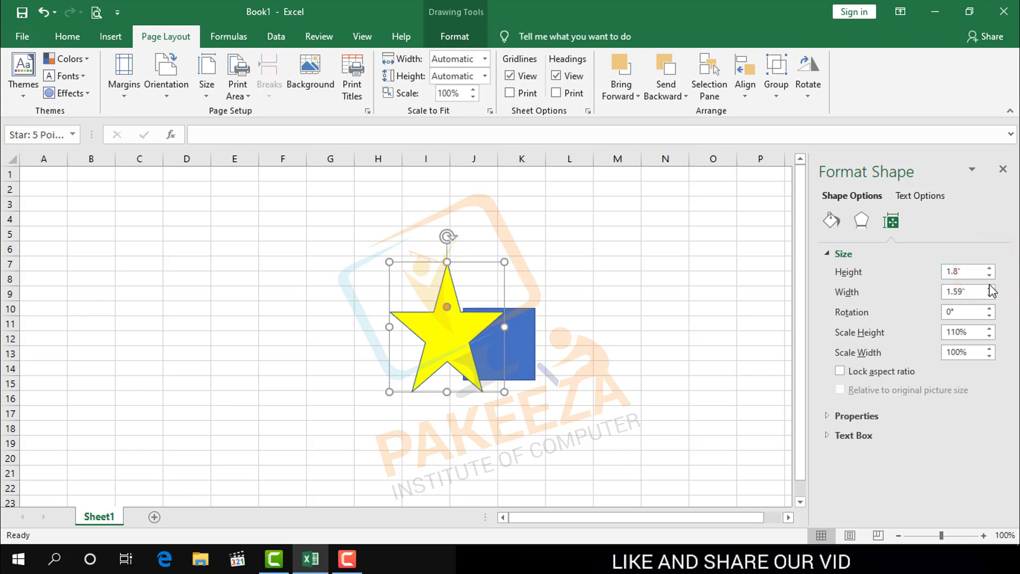
{"action": "left_click", "coordinate": [989, 275]}
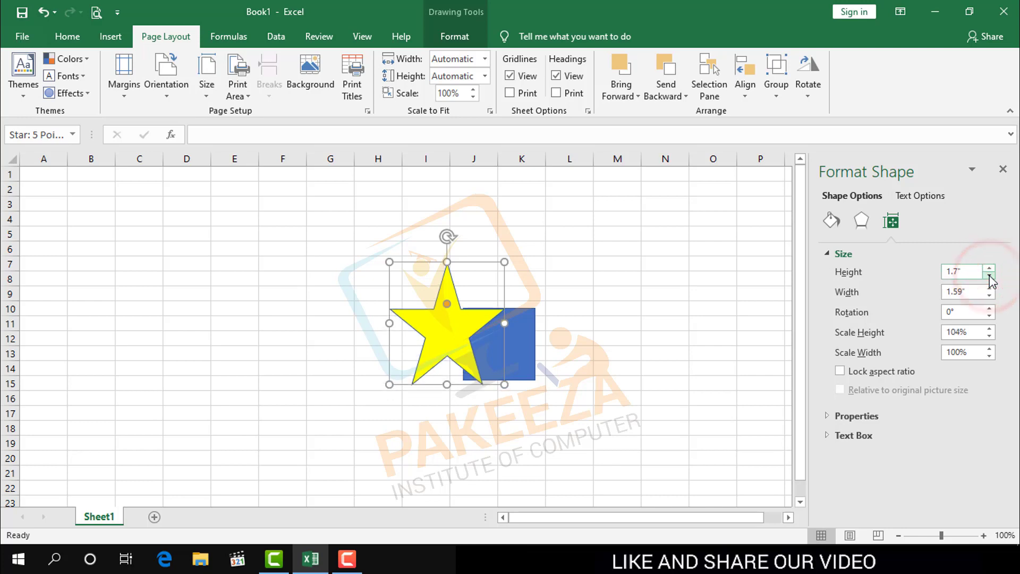
{"action": "left_click", "coordinate": [990, 276]}
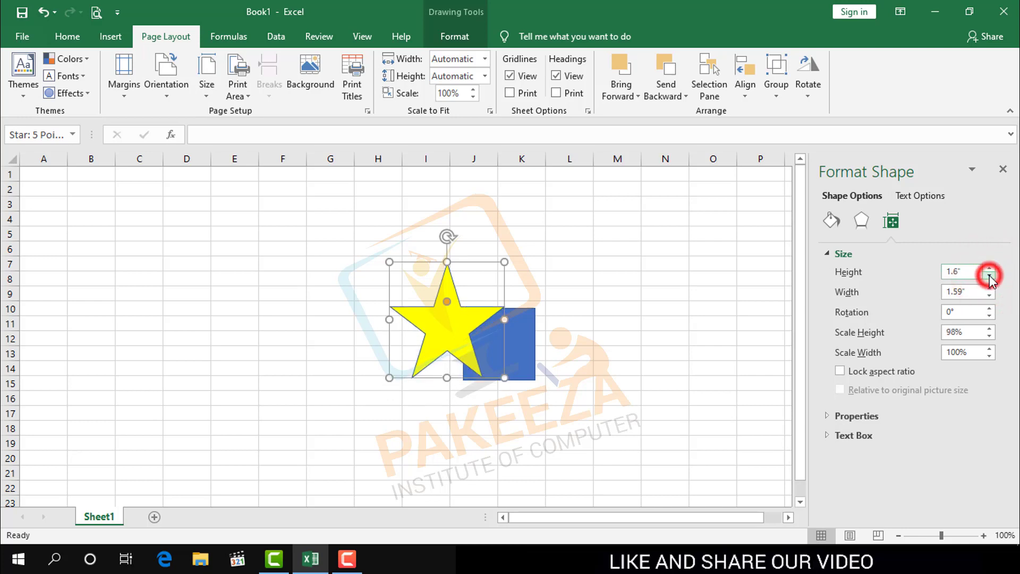
Set the star's rotation to 48°.
{"action": "left_click", "coordinate": [990, 309]}
{"action": "left_click", "coordinate": [989, 309]}
{"action": "left_click", "coordinate": [989, 309]}
{"action": "left_click", "coordinate": [989, 308]}
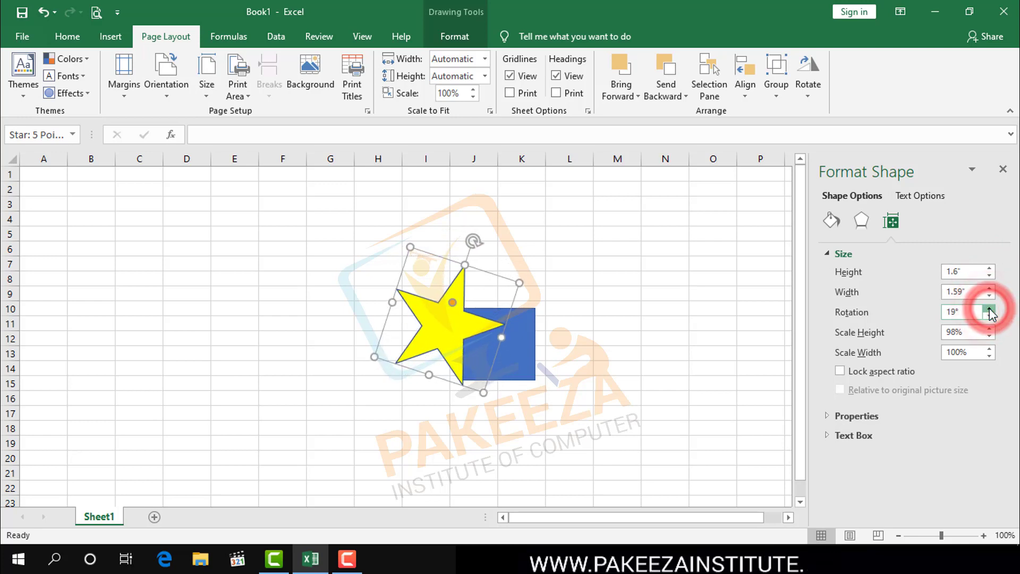
{"action": "left_click", "coordinate": [989, 309]}
{"action": "left_click", "coordinate": [989, 309]}
{"action": "left_click", "coordinate": [989, 309]}
{"action": "left_click", "coordinate": [989, 309]}
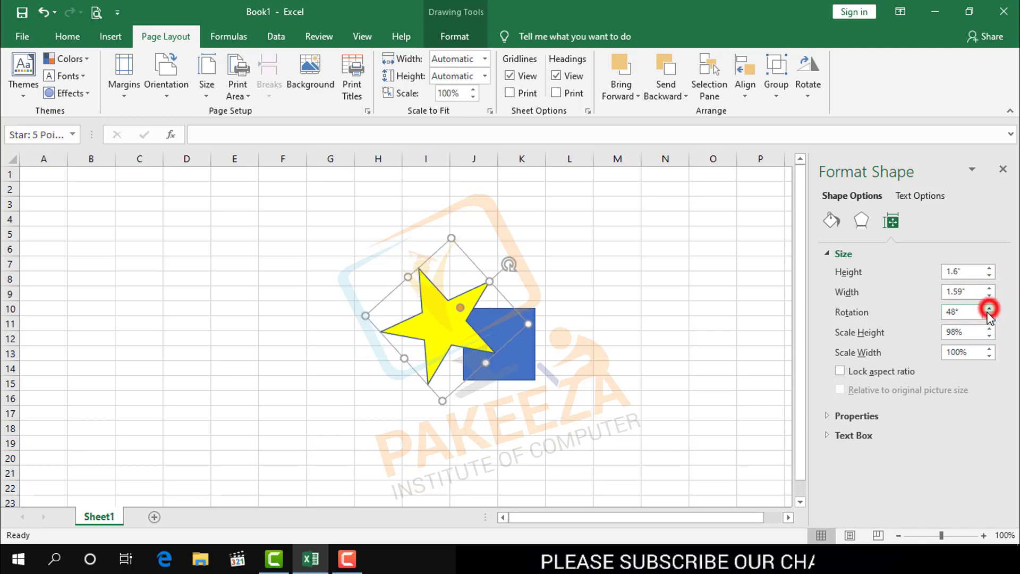
Set the star's scale height to 99% and lock its aspect ratio.
{"action": "left_click", "coordinate": [990, 329]}
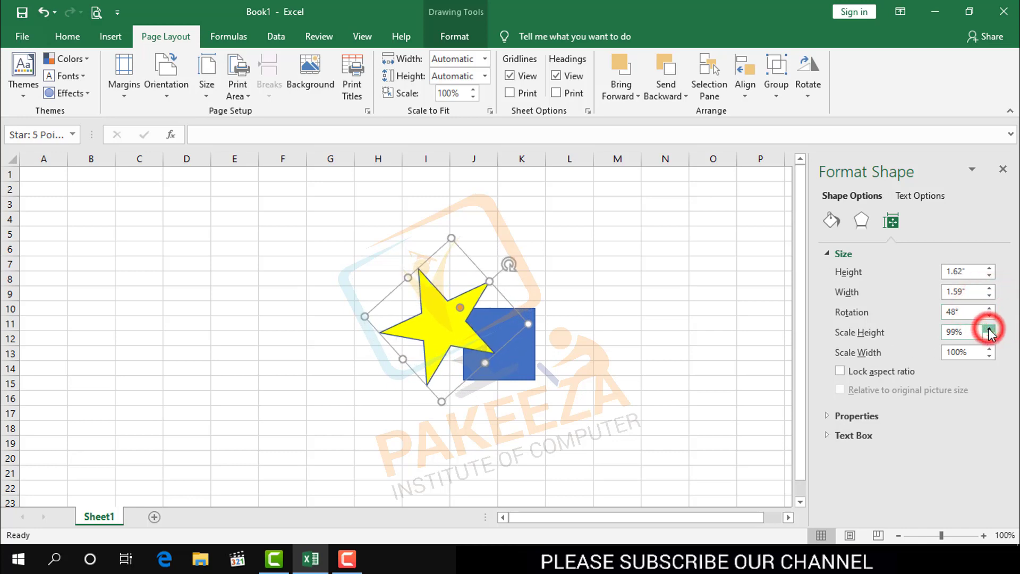
{"action": "left_click", "coordinate": [990, 330]}
{"action": "left_click", "coordinate": [989, 338]}
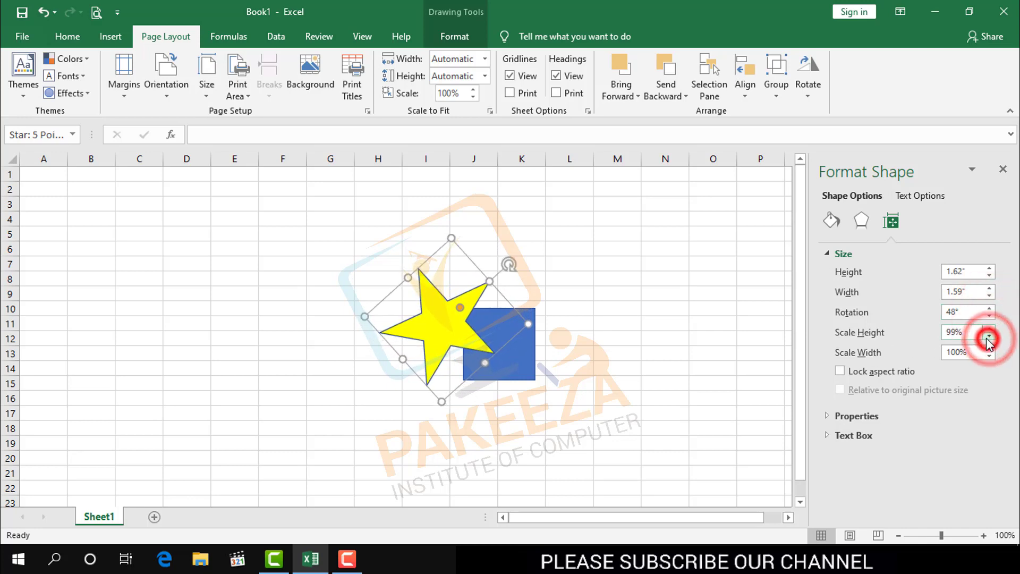
{"action": "left_click", "coordinate": [842, 371]}
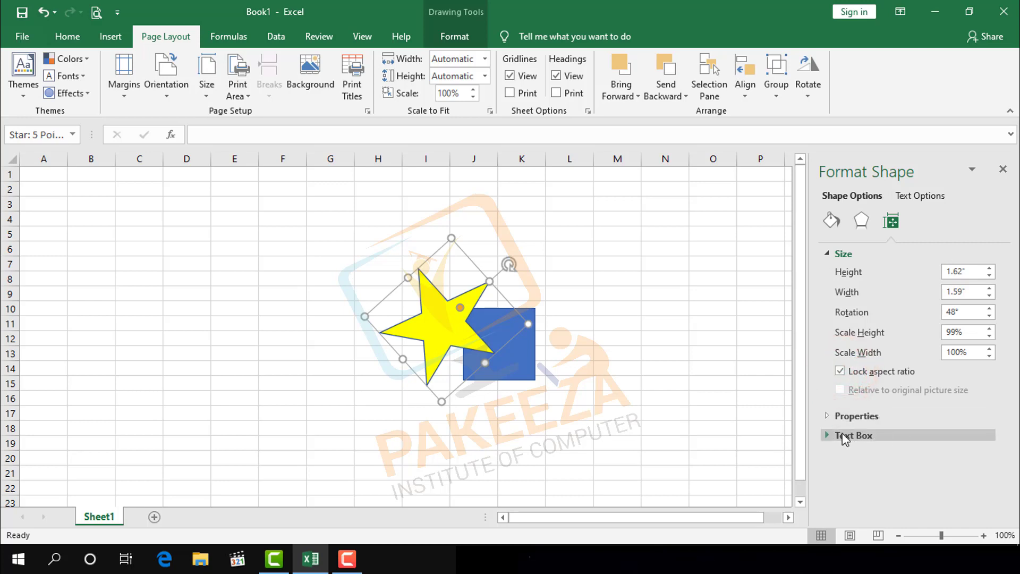
Show the star's object properties and turn off its Locked option, keeping Print object on.
{"action": "left_click", "coordinate": [829, 416]}
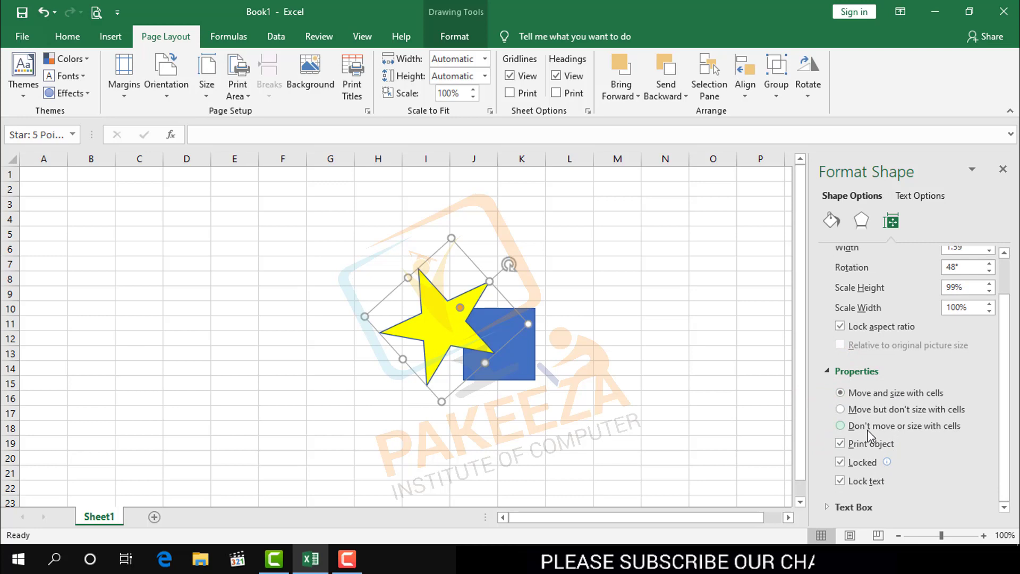
{"action": "left_click", "coordinate": [831, 502]}
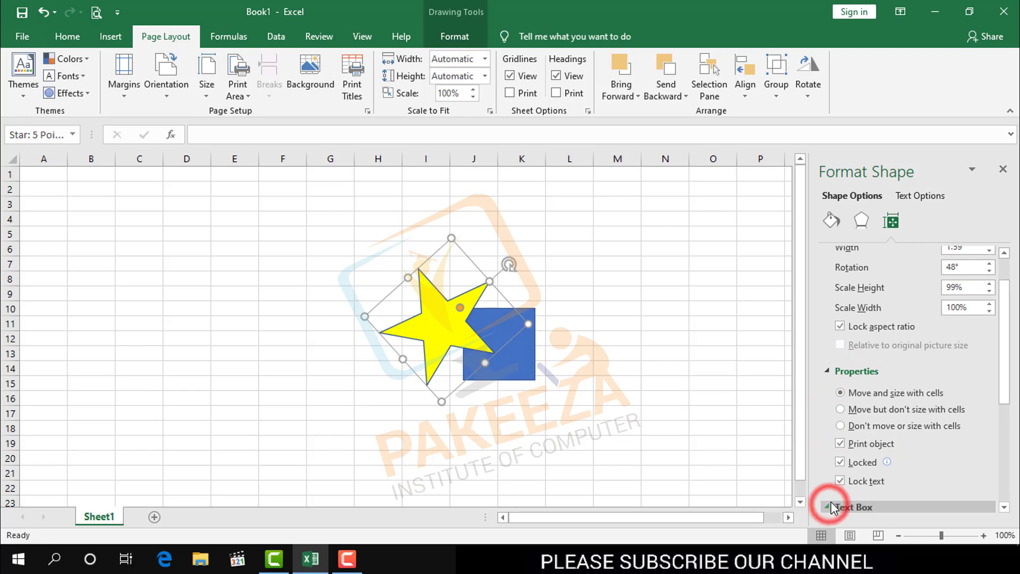
{"action": "left_click", "coordinate": [840, 465]}
{"action": "left_click", "coordinate": [840, 445]}
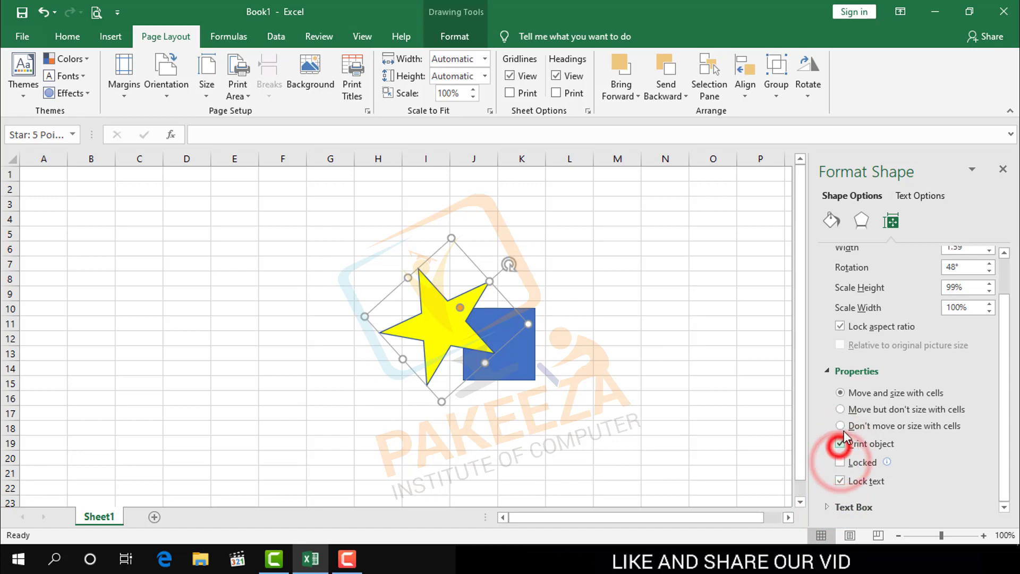
Display the shadow settings among the star's shape effects.
{"action": "scroll", "coordinate": [872, 287], "scroll_direction": "up", "scroll_amount": 2}
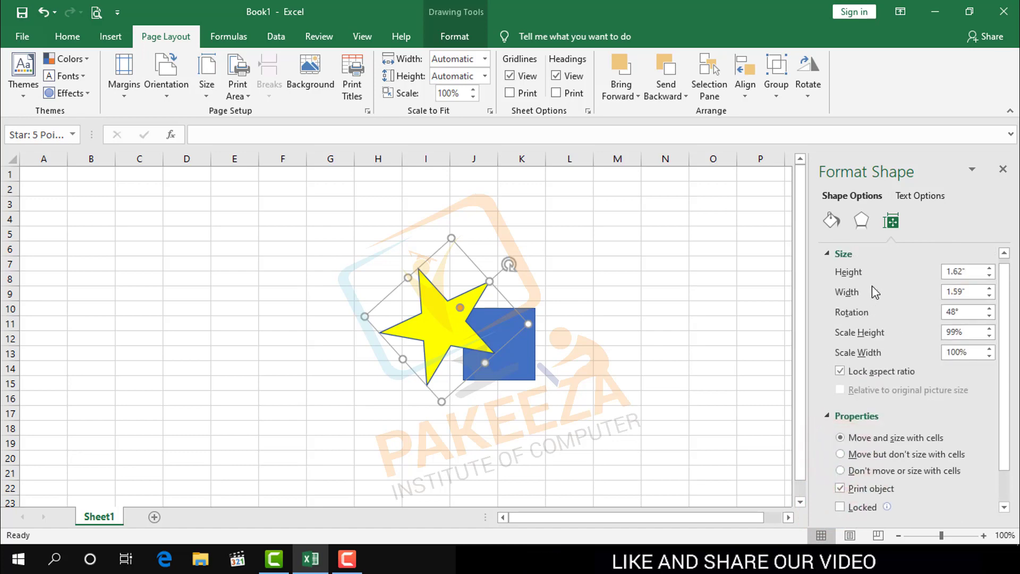
{"action": "left_click", "coordinate": [868, 224]}
{"action": "left_click", "coordinate": [828, 254]}
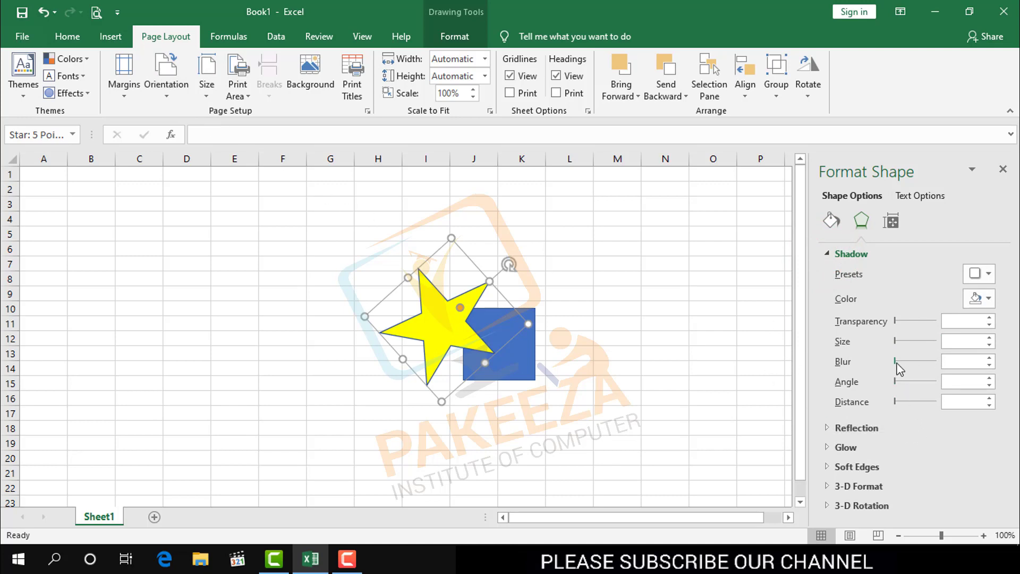
Give the star a shadow with 4% transparency, 124% size, 20 pt blur, 90° angle and 50 pt distance.
{"action": "left_click_drag", "start_coordinate": [895, 362], "coordinate": [918, 364]}
{"action": "left_click_drag", "start_coordinate": [918, 320], "coordinate": [921, 341]}
{"action": "left_click_drag", "start_coordinate": [897, 402], "coordinate": [902, 402]}
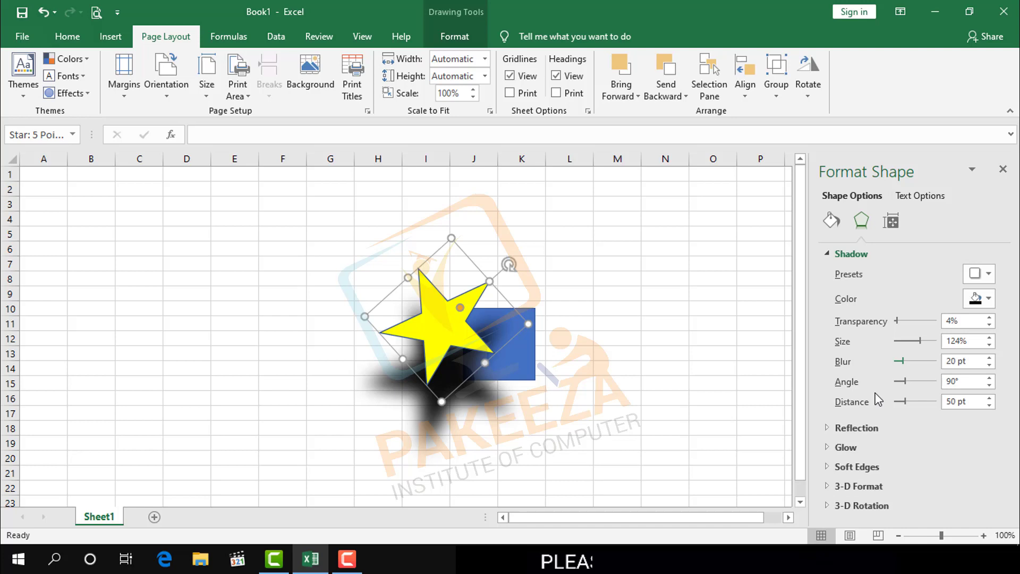
Expand the star's Glow settings and apply the Offset: Top shadow preset to it.
{"action": "left_click", "coordinate": [827, 447]}
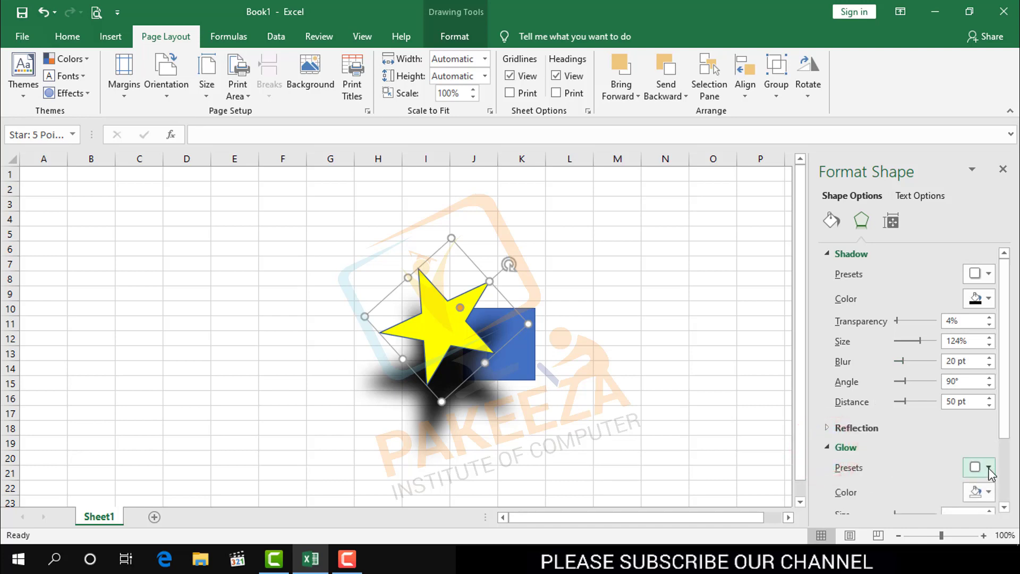
{"action": "left_click", "coordinate": [989, 275]}
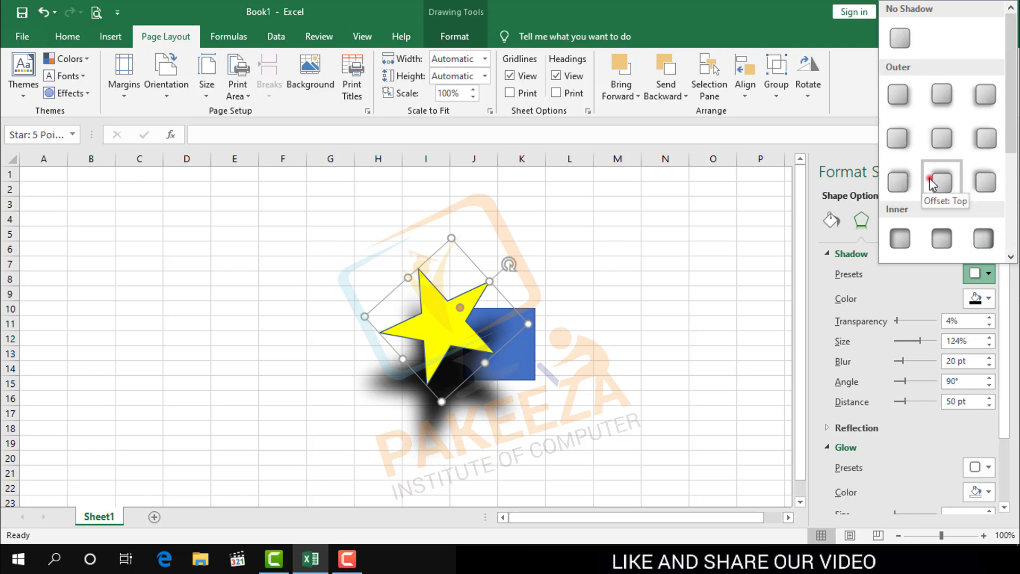
{"action": "left_click", "coordinate": [938, 180]}
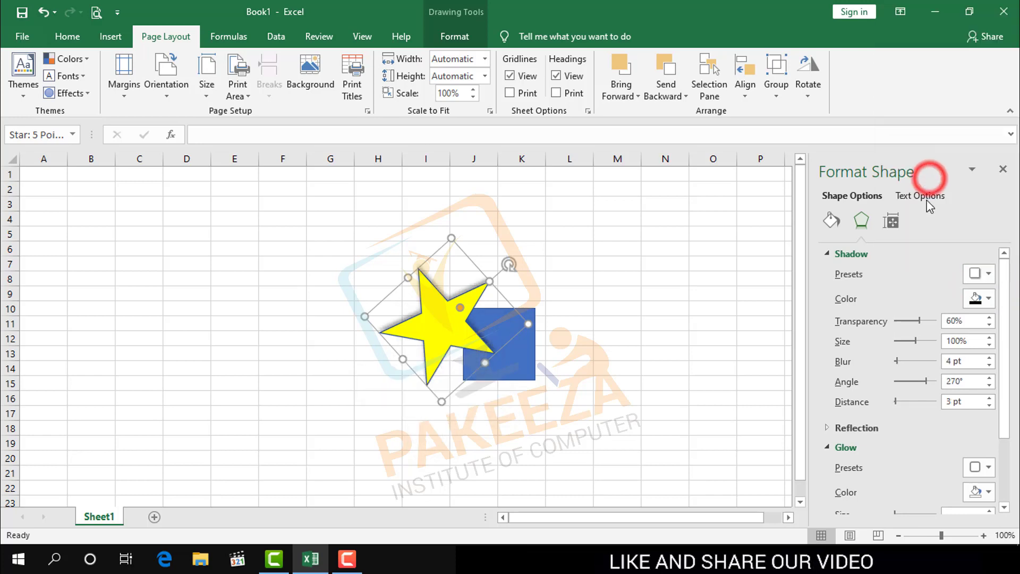
Color the star's shadow red, increase its blur, and close the Format Shape pane.
{"action": "left_click", "coordinate": [990, 299]}
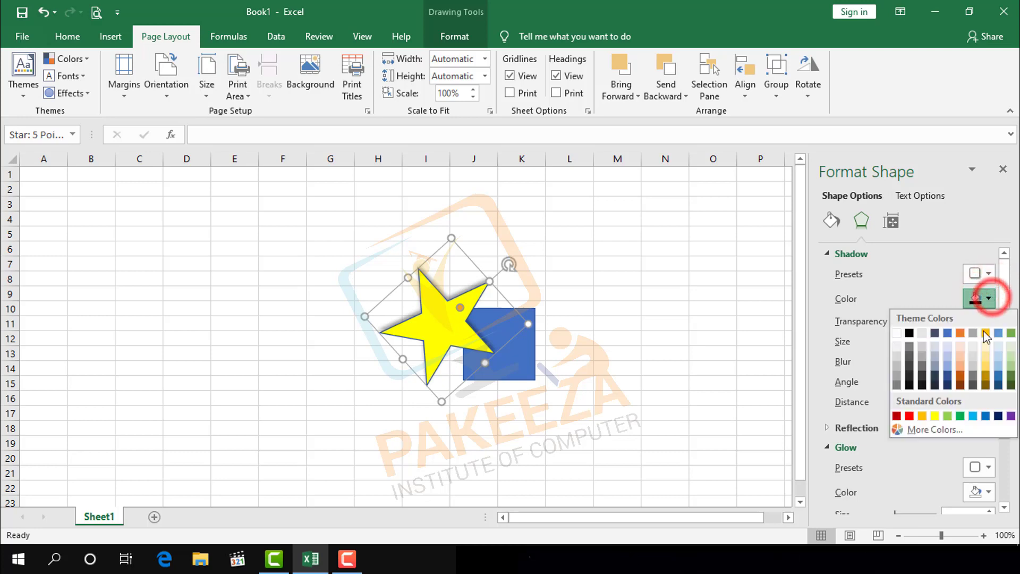
{"action": "left_click", "coordinate": [909, 415]}
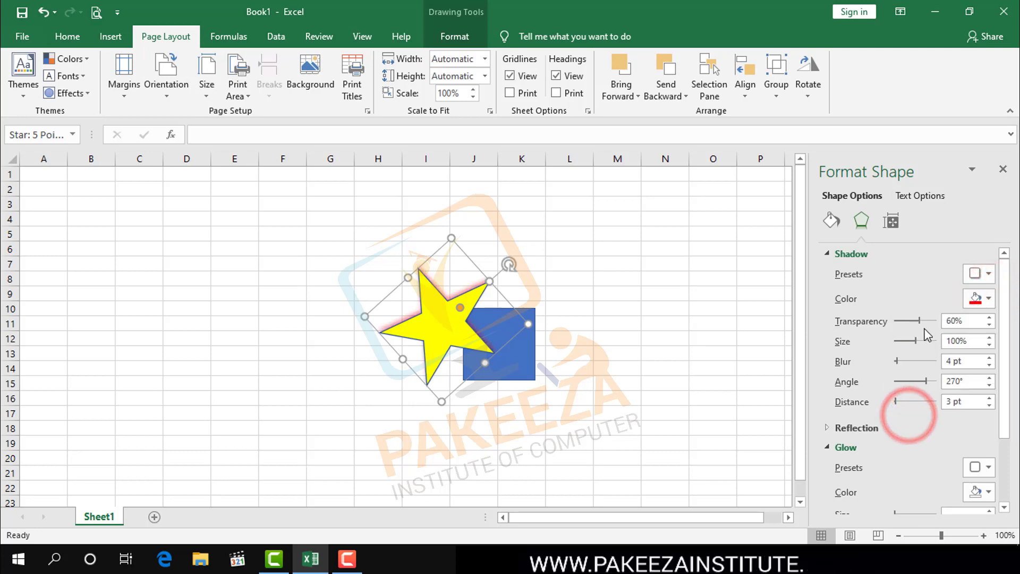
{"action": "left_click", "coordinate": [900, 359]}
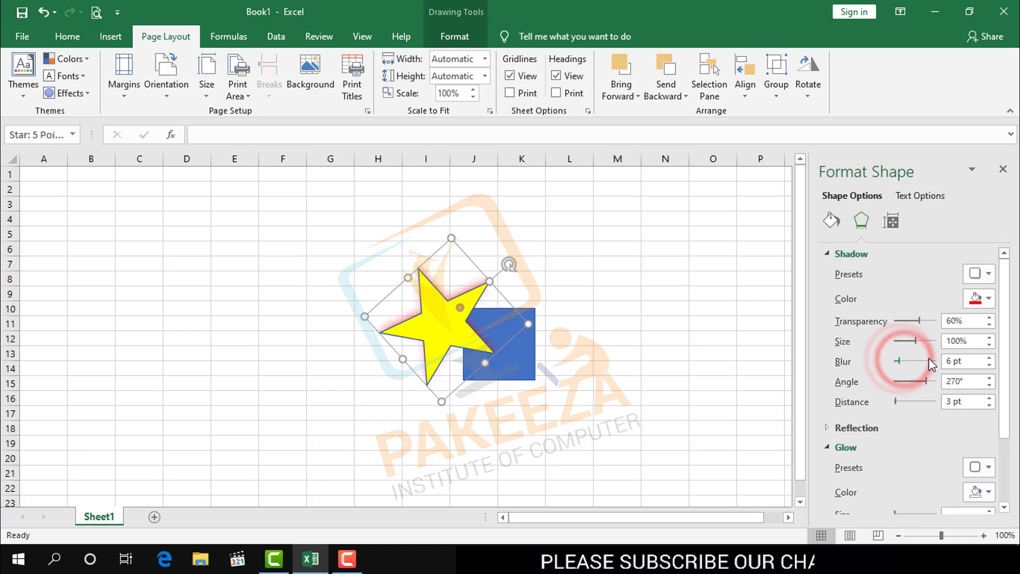
{"action": "left_click", "coordinate": [1004, 169]}
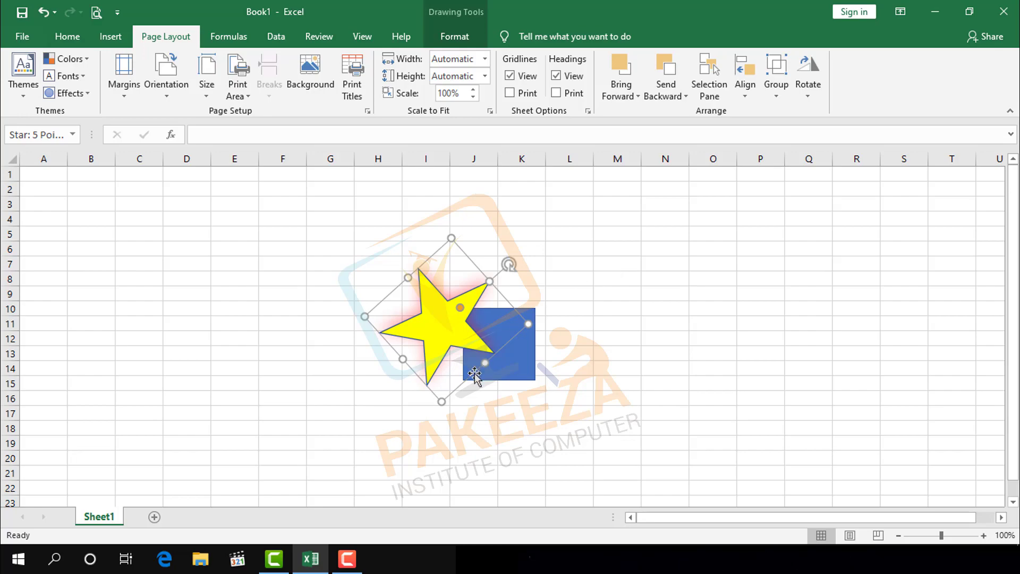
{"action": "left_click", "coordinate": [347, 558]}
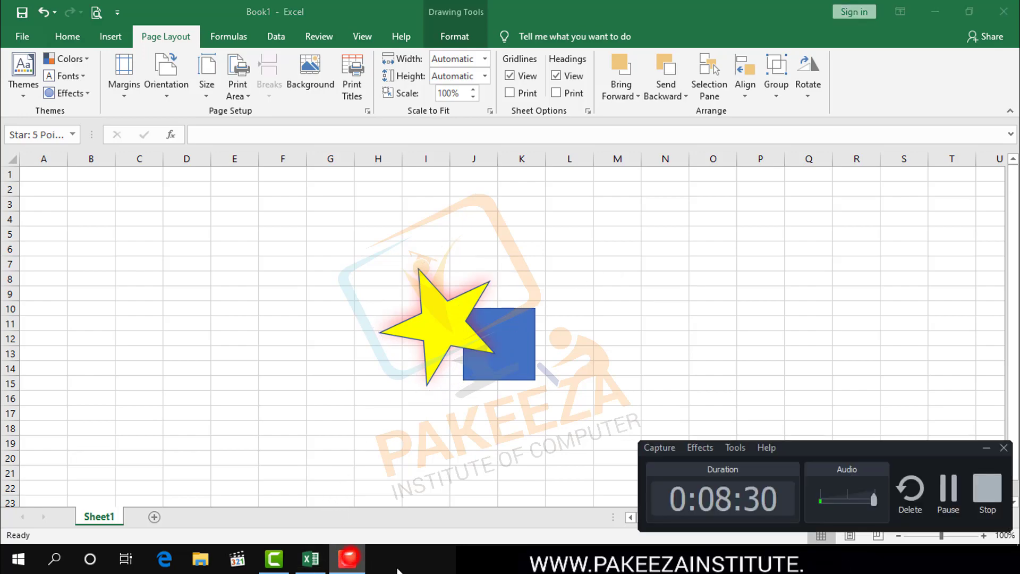